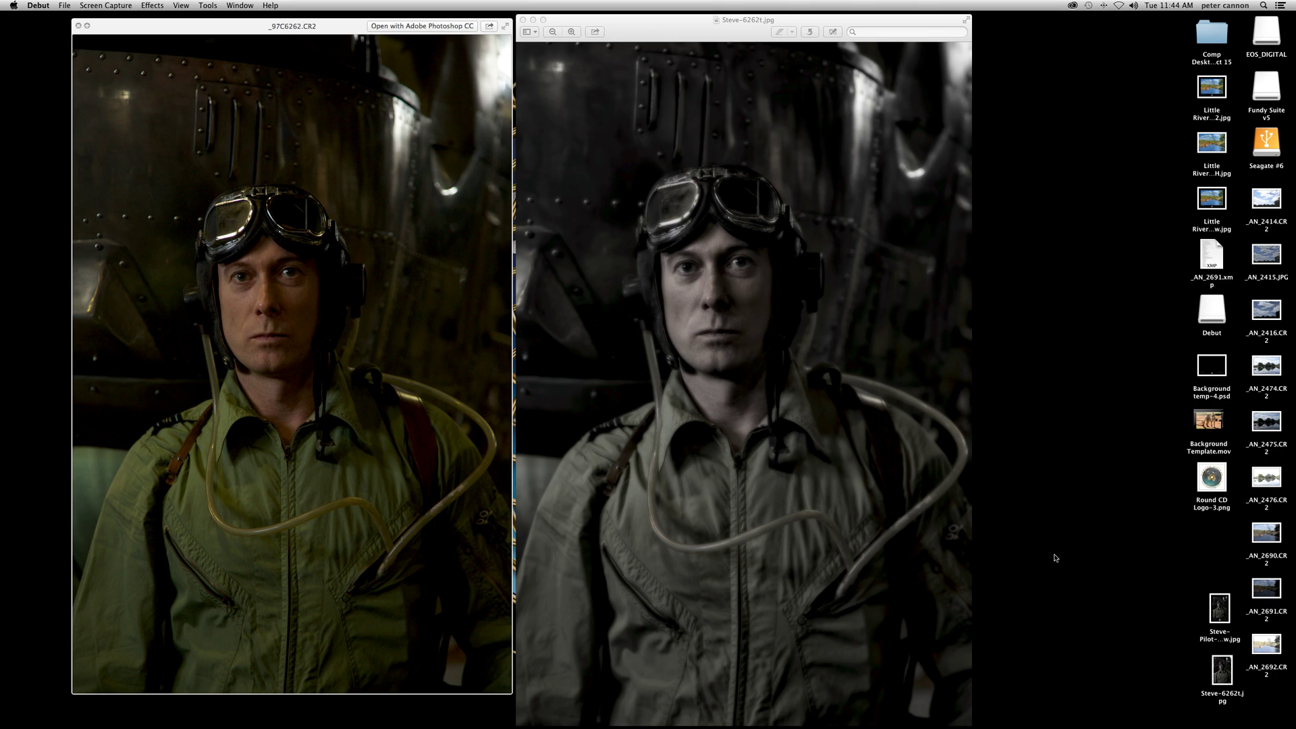
# Step: Close the two preview windows and open _97C6262.CR2 from the desktop in Adobe Photoshop CC
pyautogui.click(523, 21)
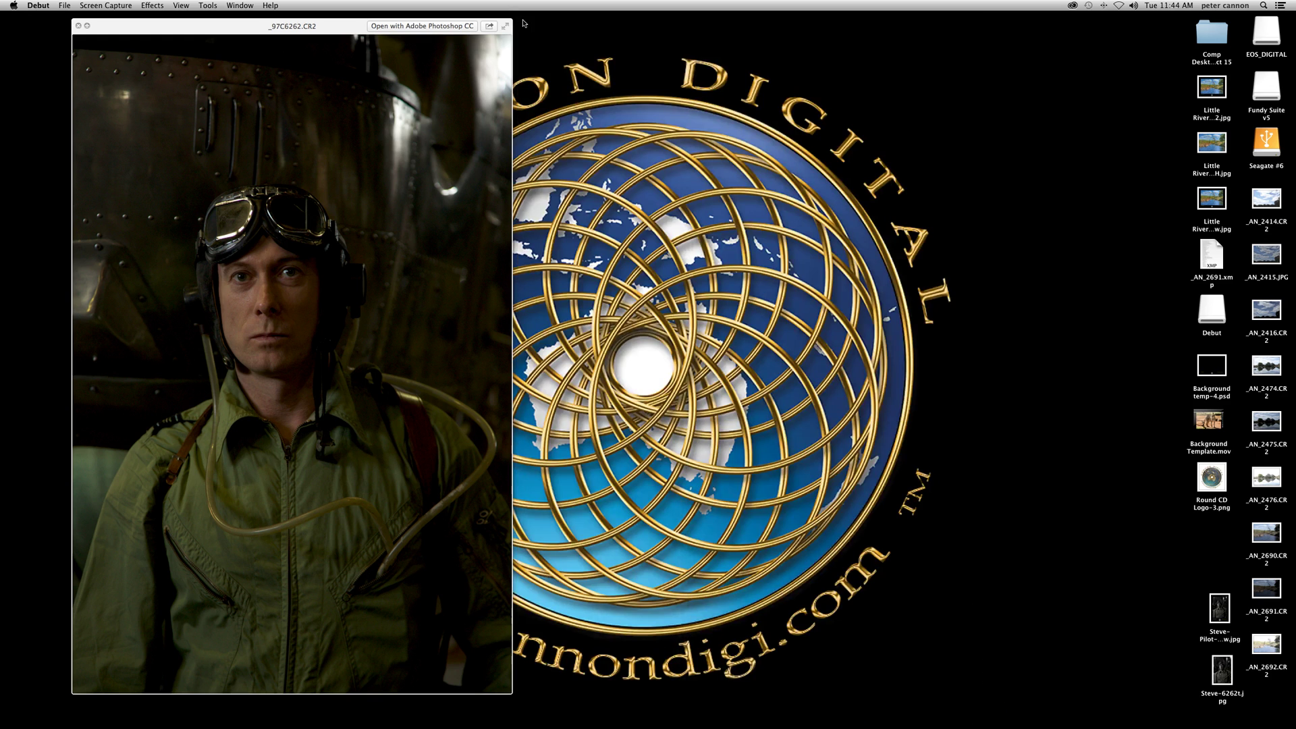
pyautogui.click(79, 26)
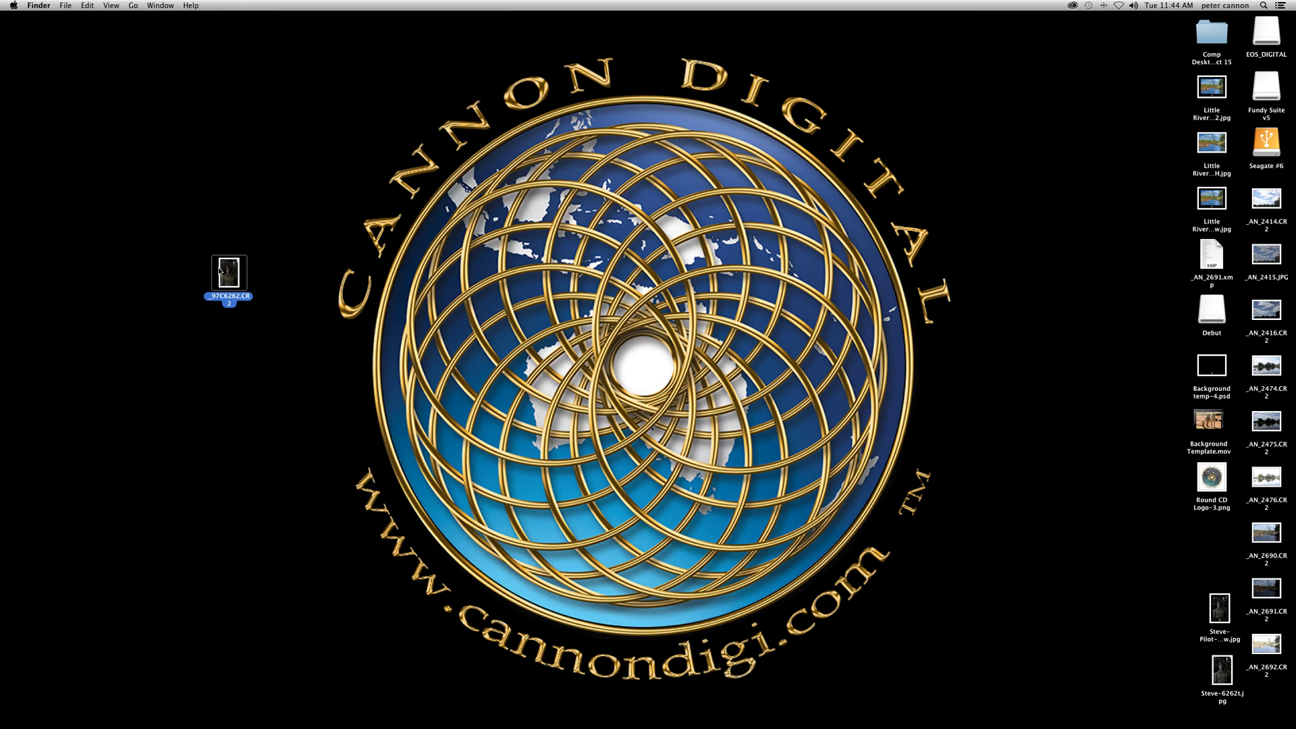
pyautogui.rightClick(223, 269)
pyautogui.moveTo(253, 287)
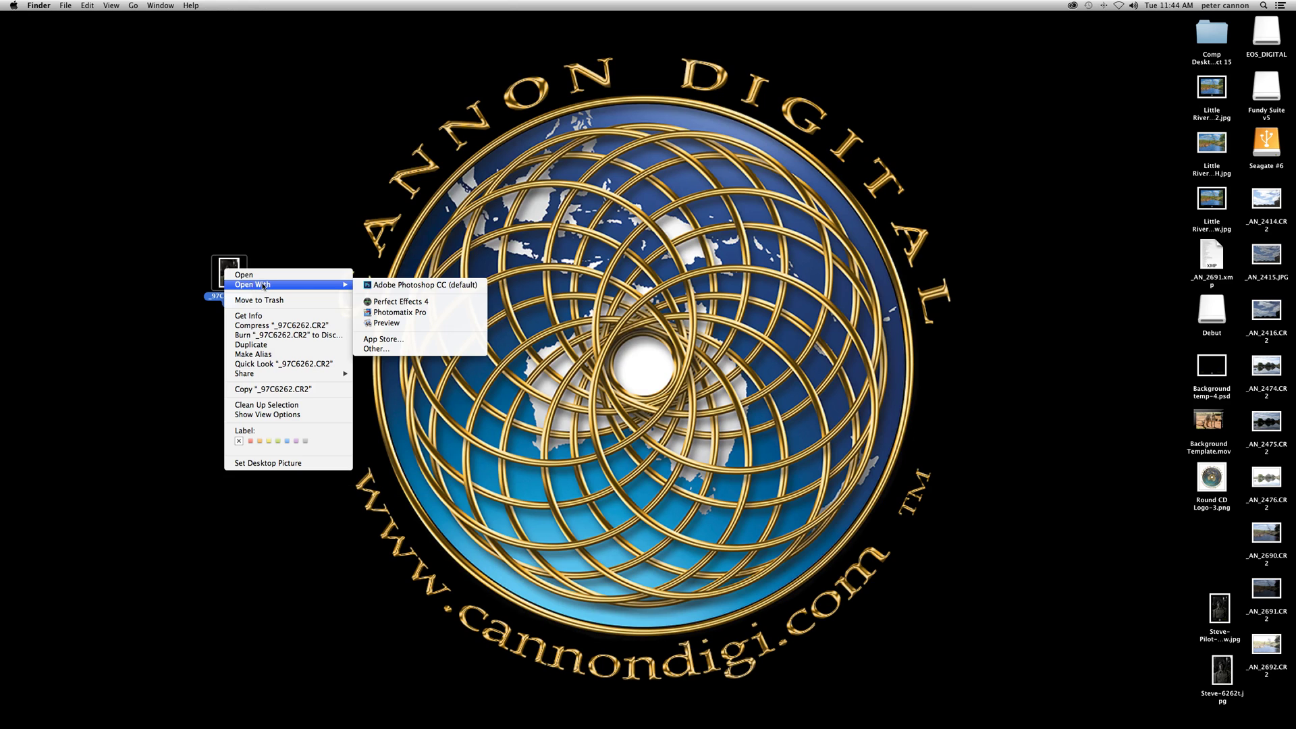
pyautogui.click(425, 285)
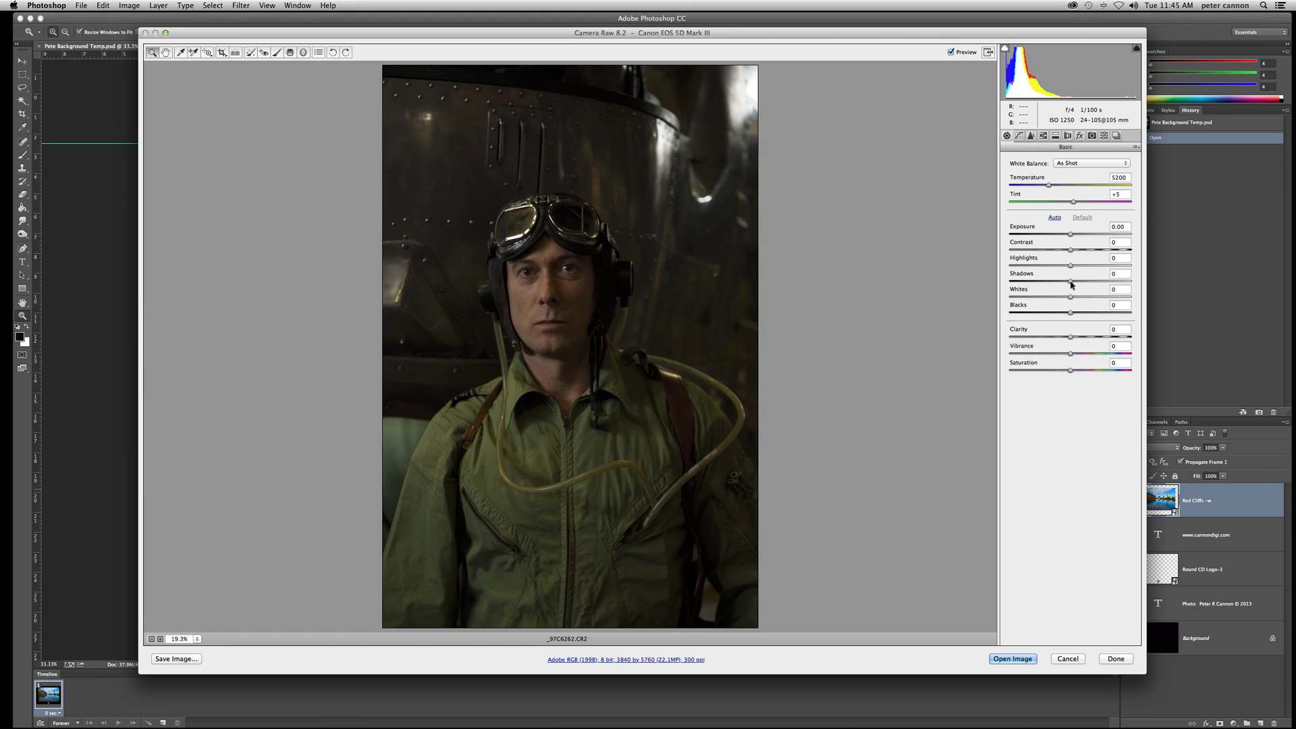
# Step: In Camera Raw's Basic panel, set Shadows to +23, Contrast to +20 and Clarity to +27
pyautogui.moveTo(1071, 284); pyautogui.dragTo(1073, 235)
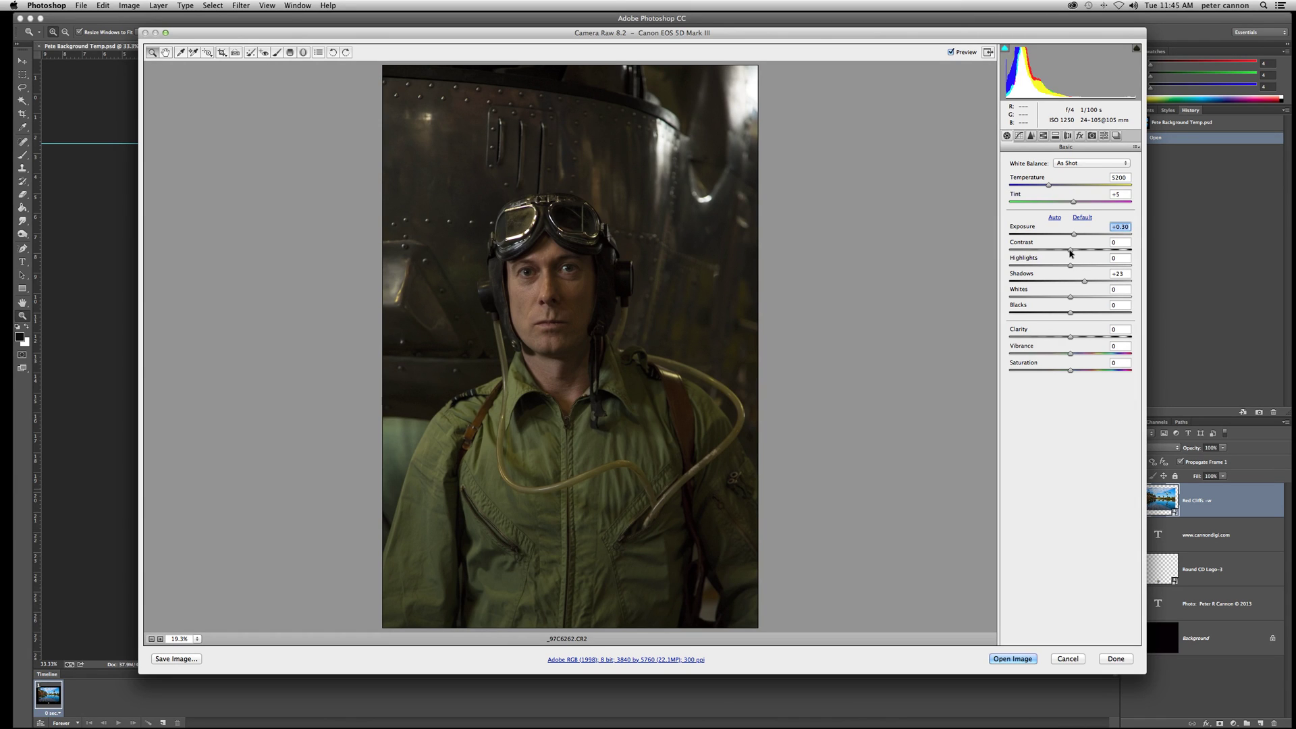
pyautogui.moveTo(1071, 250); pyautogui.dragTo(1083, 251)
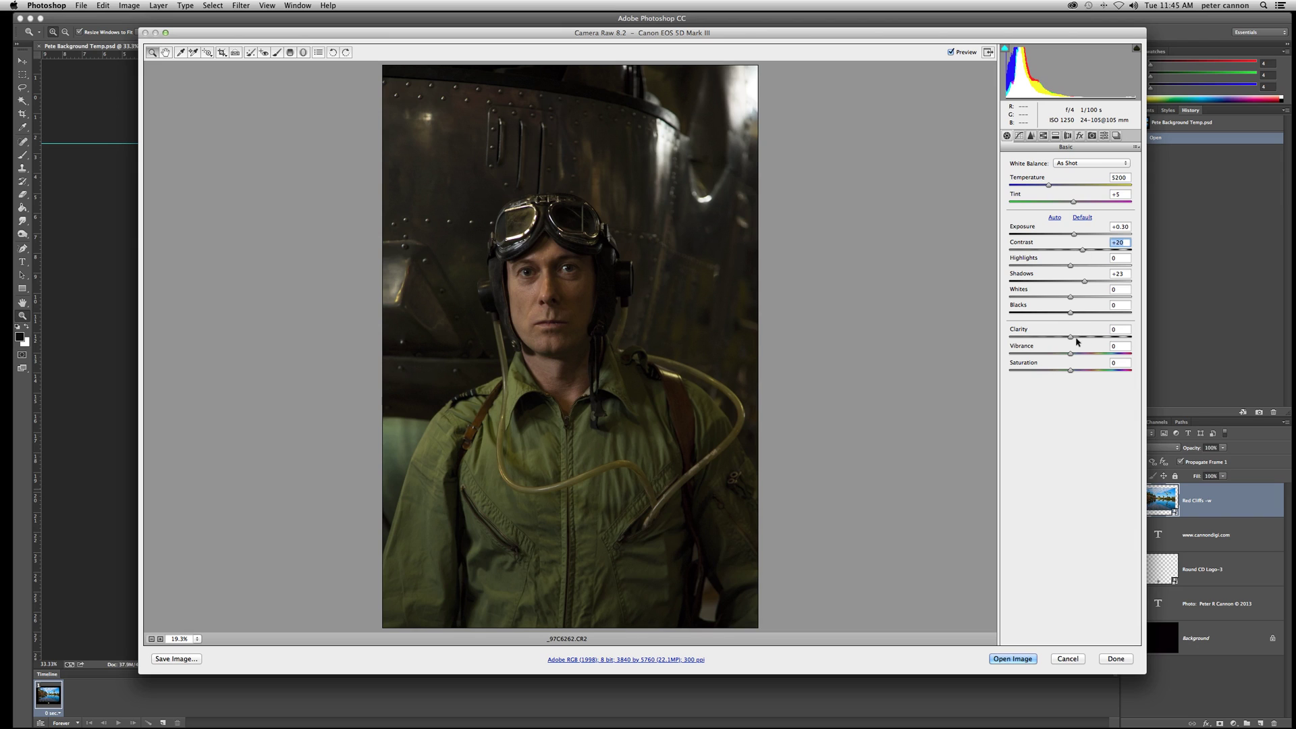
pyautogui.moveTo(1069, 337); pyautogui.dragTo(1086, 338)
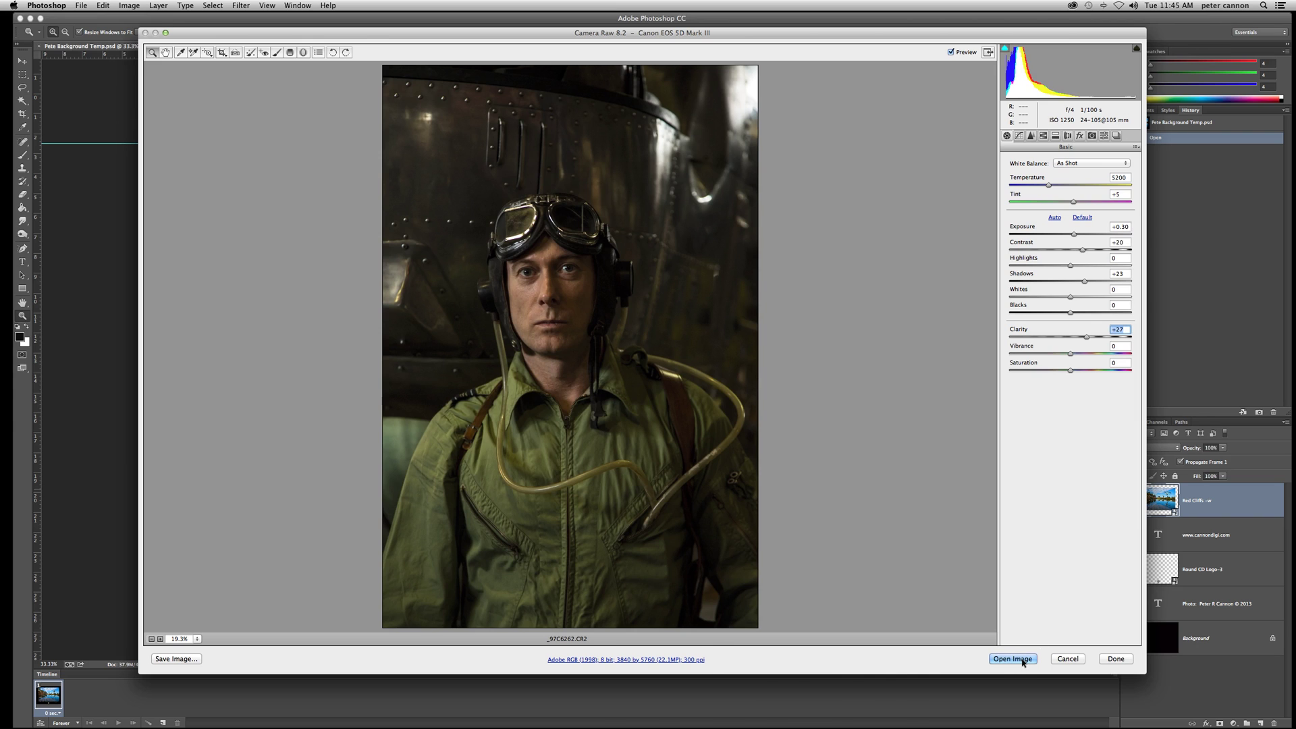
# Step: Open the adjusted photo and resize it to 8 inches wide (8 × 12 in, 300 ppi)
pyautogui.click(1012, 658)
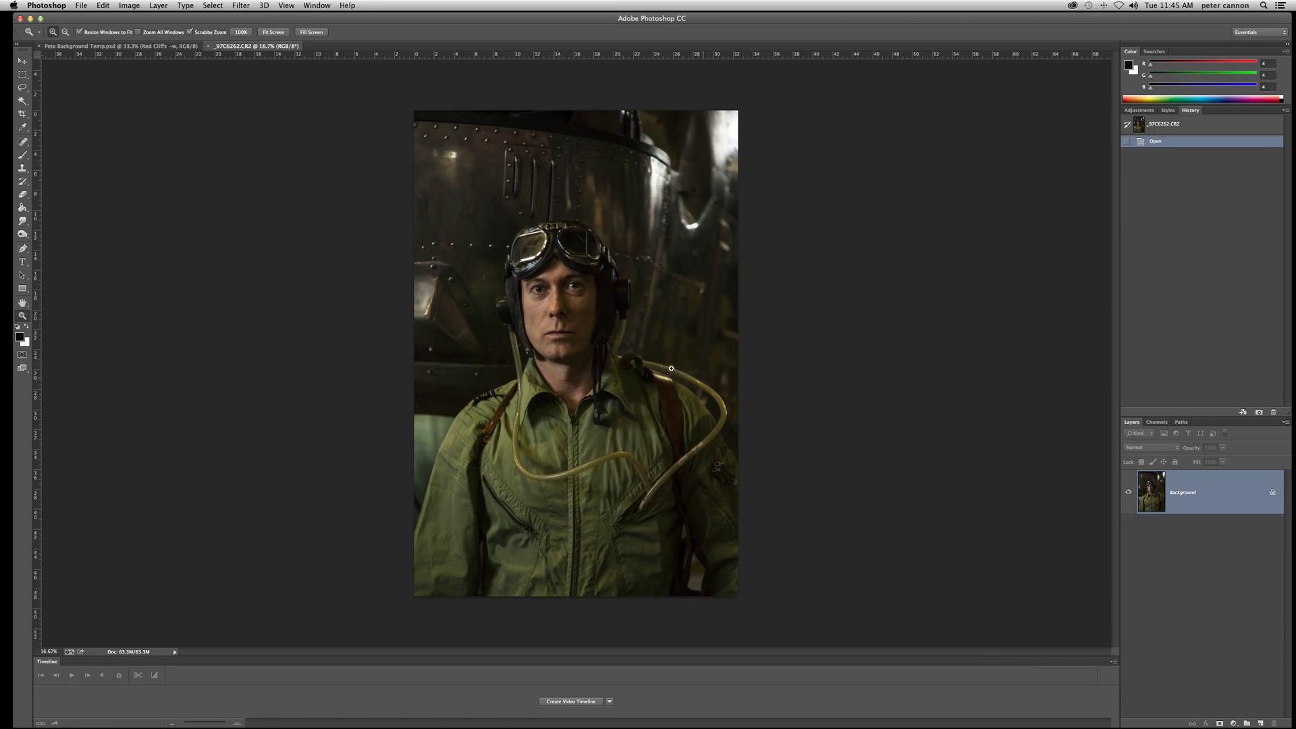
pyautogui.click(128, 5)
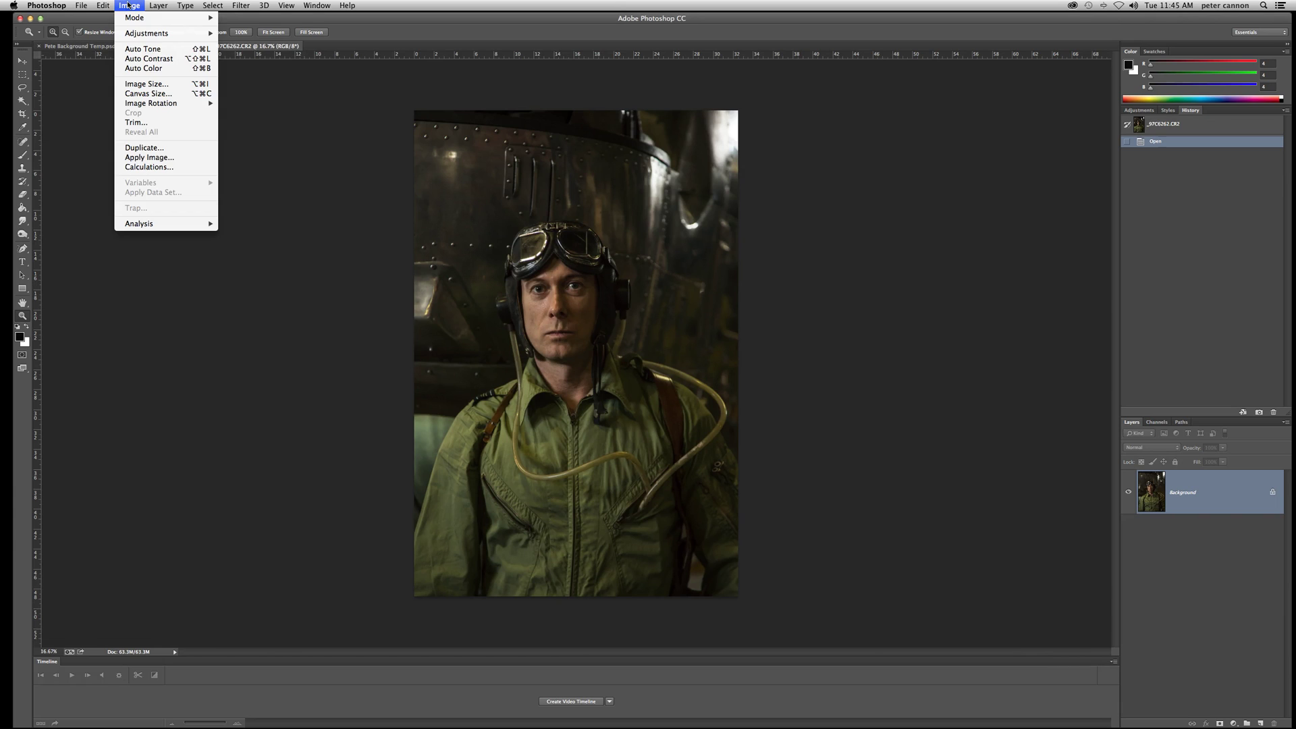
pyautogui.click(132, 83)
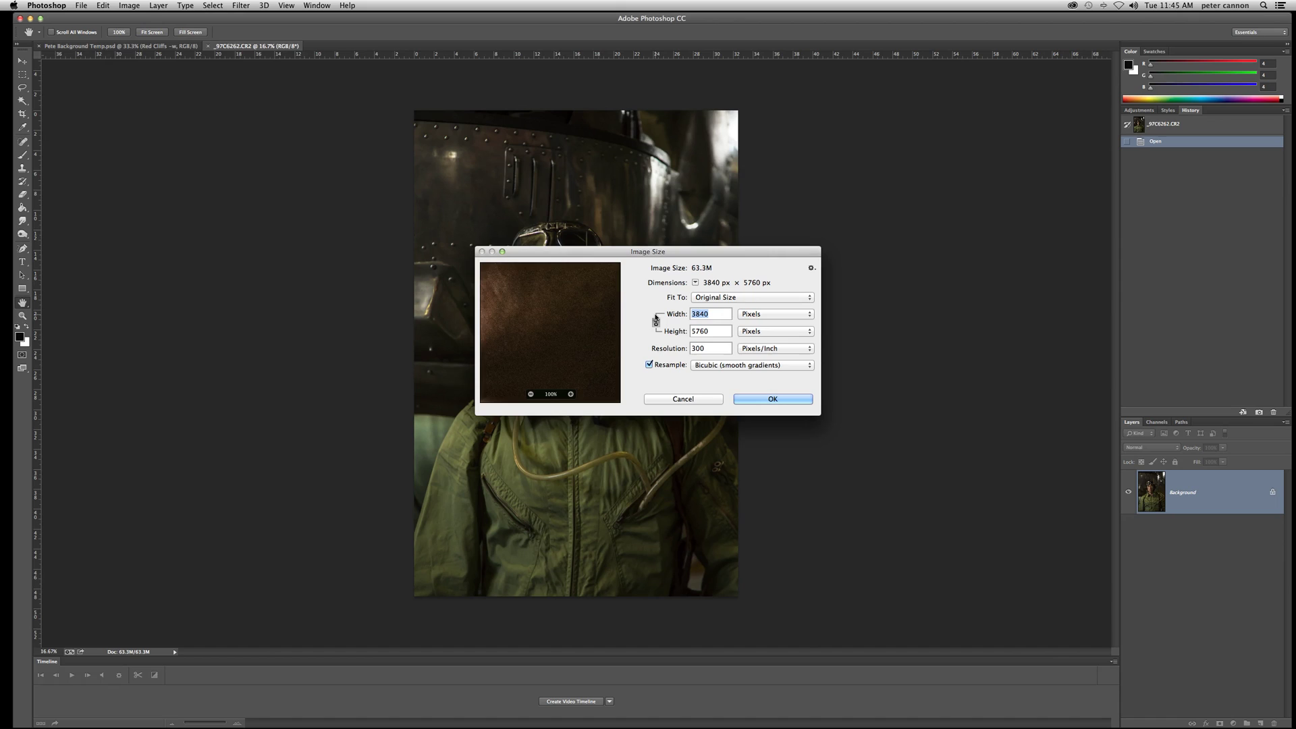
pyautogui.click(768, 331)
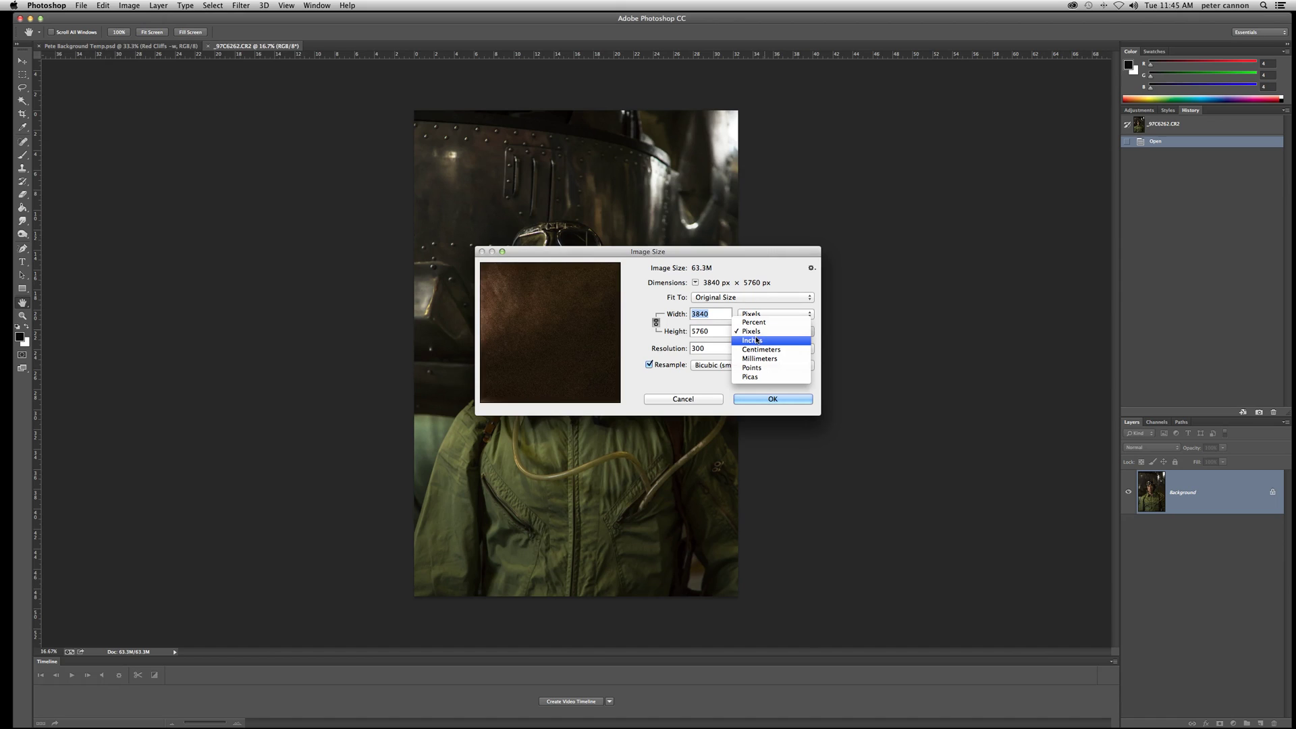
pyautogui.click(757, 340)
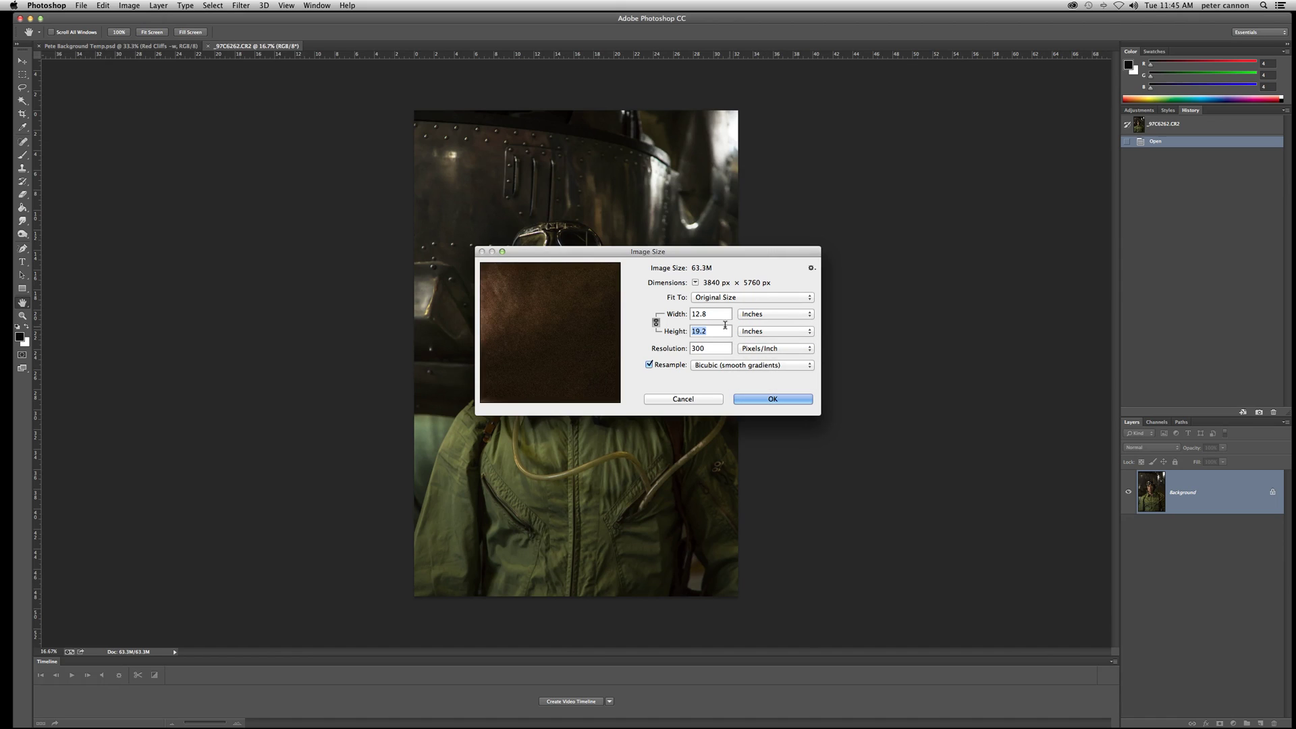
pyautogui.doubleClick(713, 314)
pyautogui.write('8')
pyautogui.press('Return')
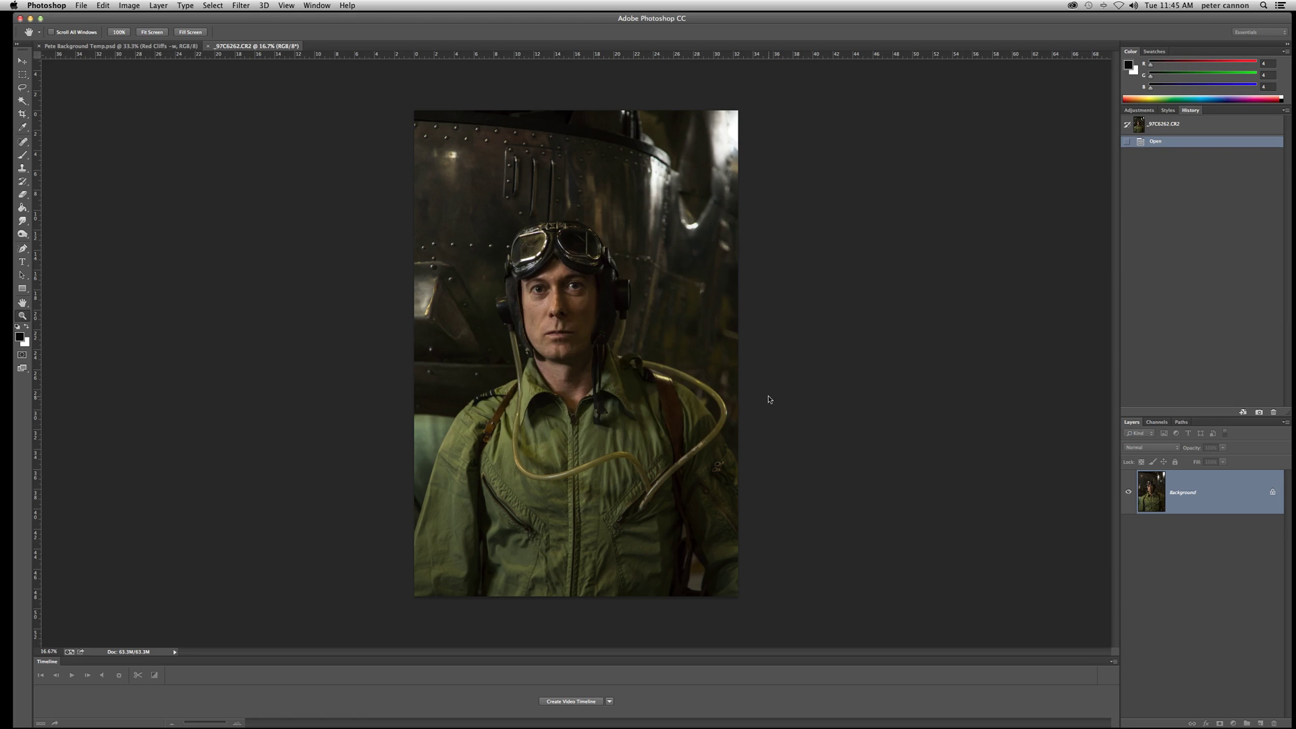
pyautogui.press('z')
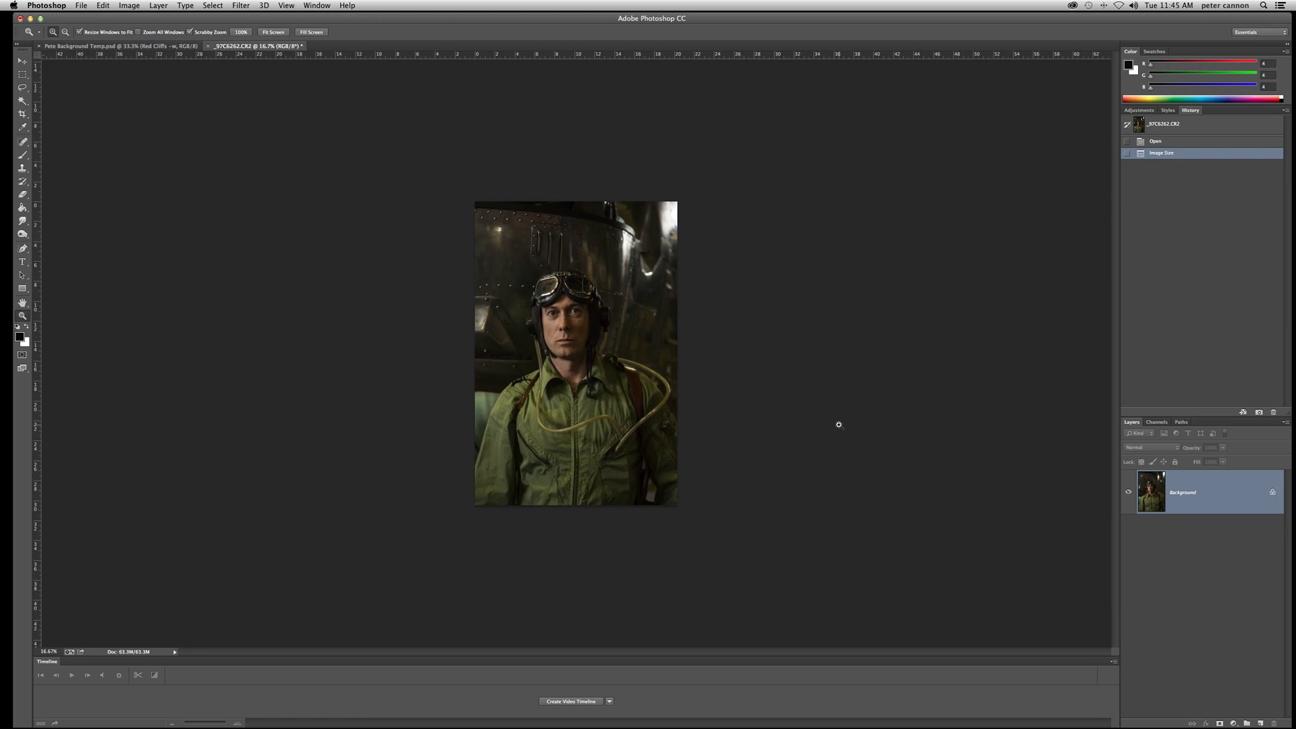
pyautogui.press('super+0')
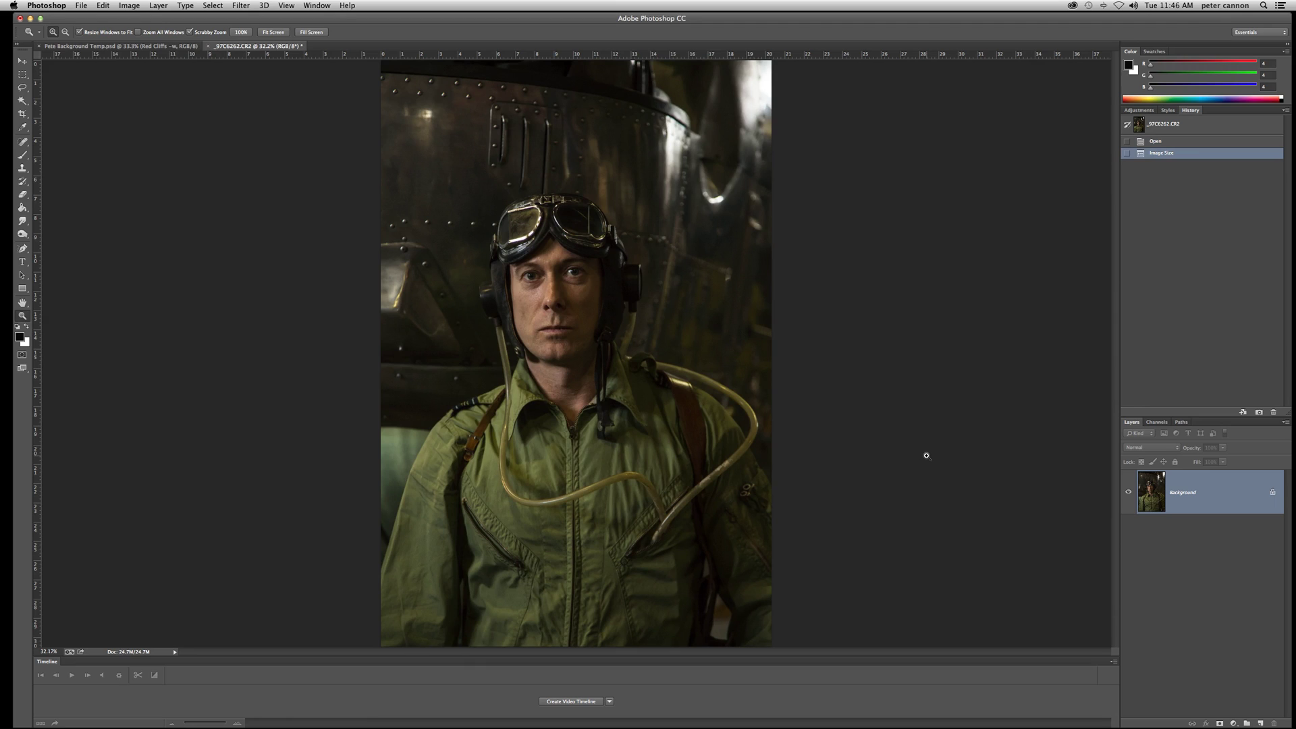
# Step: Crop the portrait to a tall frame by trimming the top corners, then commit the crop
pyautogui.click(20, 115)
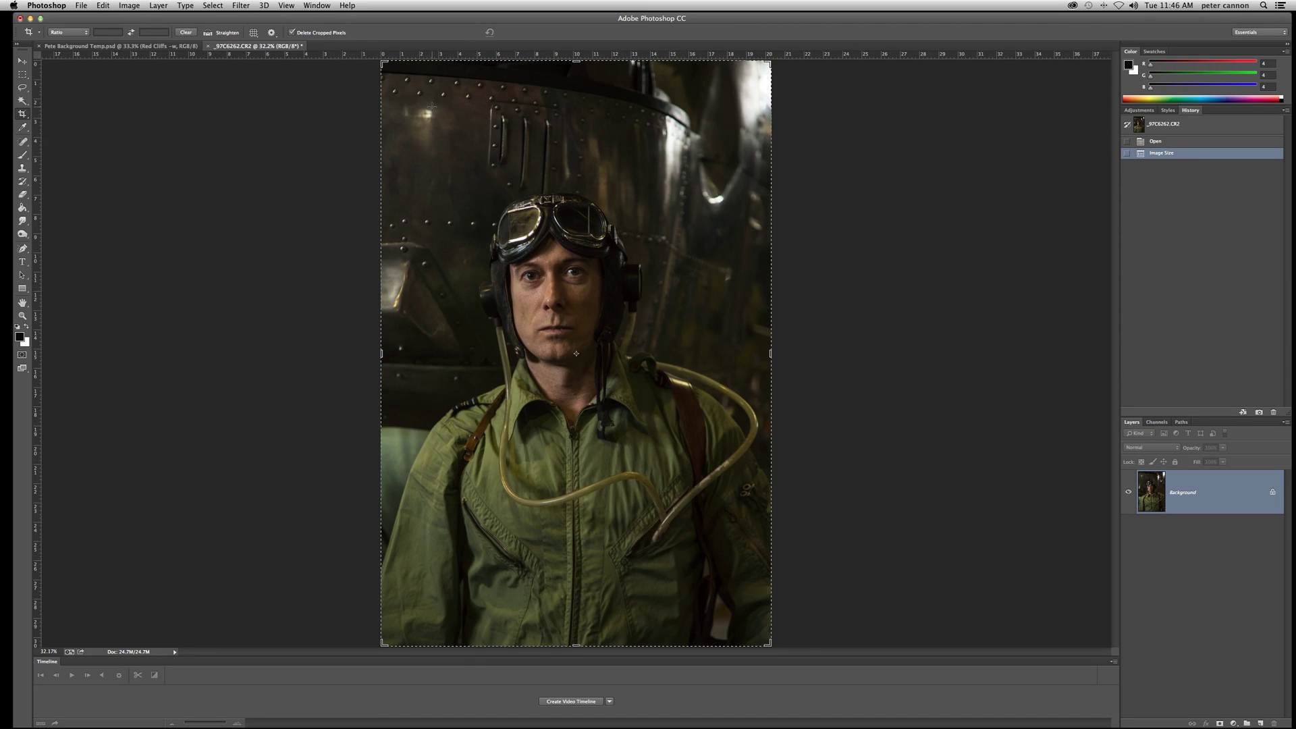
pyautogui.click(432, 108)
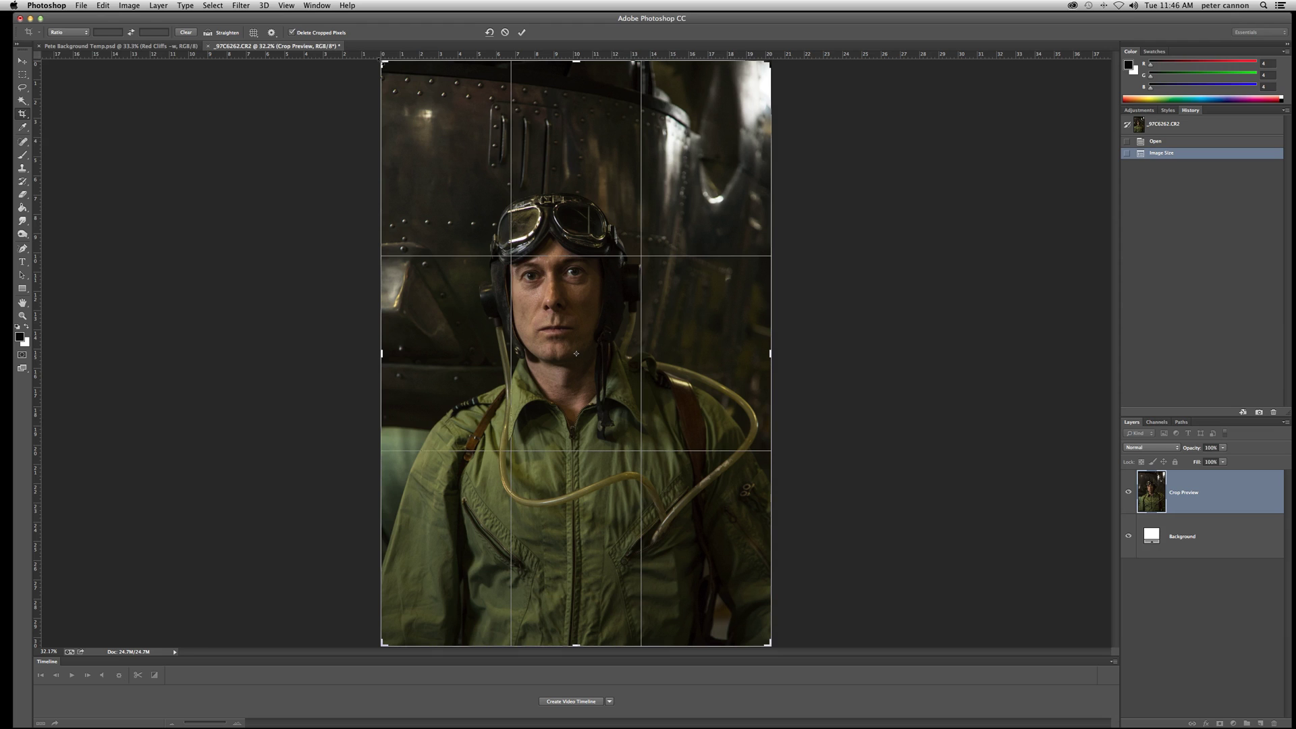
pyautogui.moveTo(382, 62); pyautogui.dragTo(384, 71)
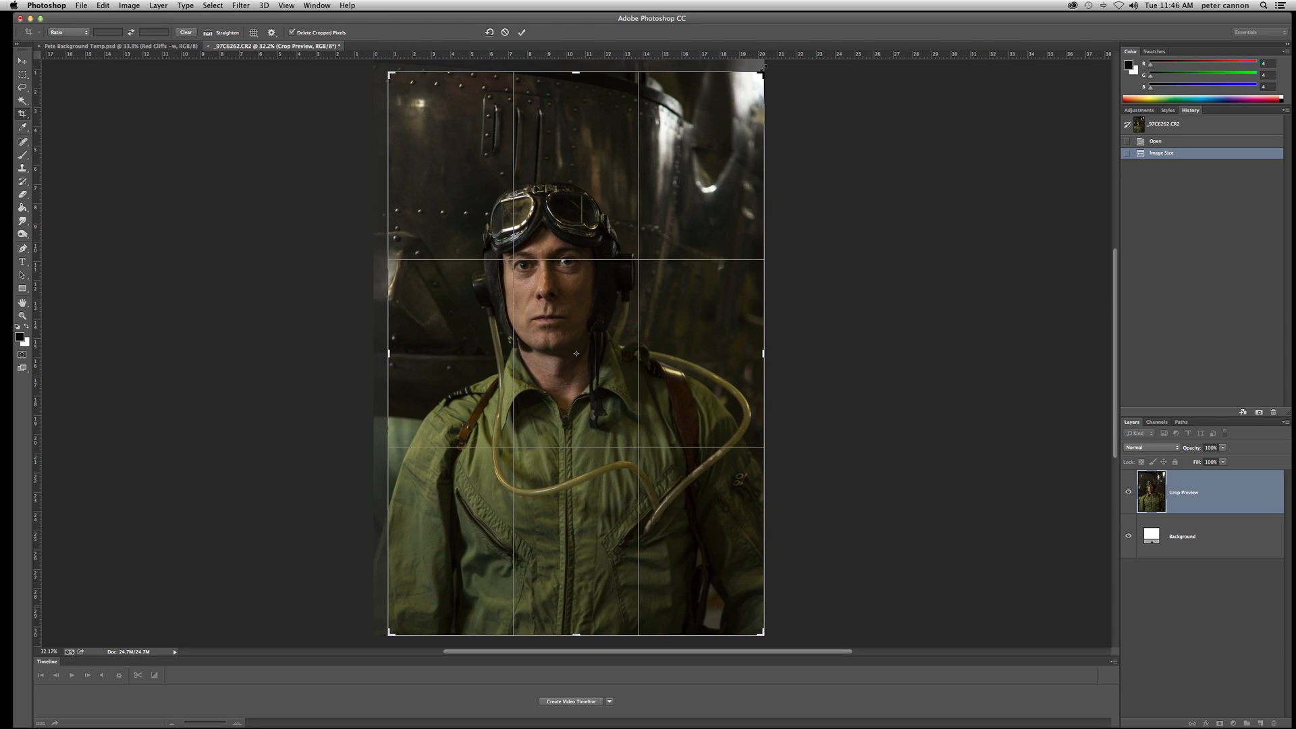
pyautogui.moveTo(762, 71); pyautogui.dragTo(752, 81)
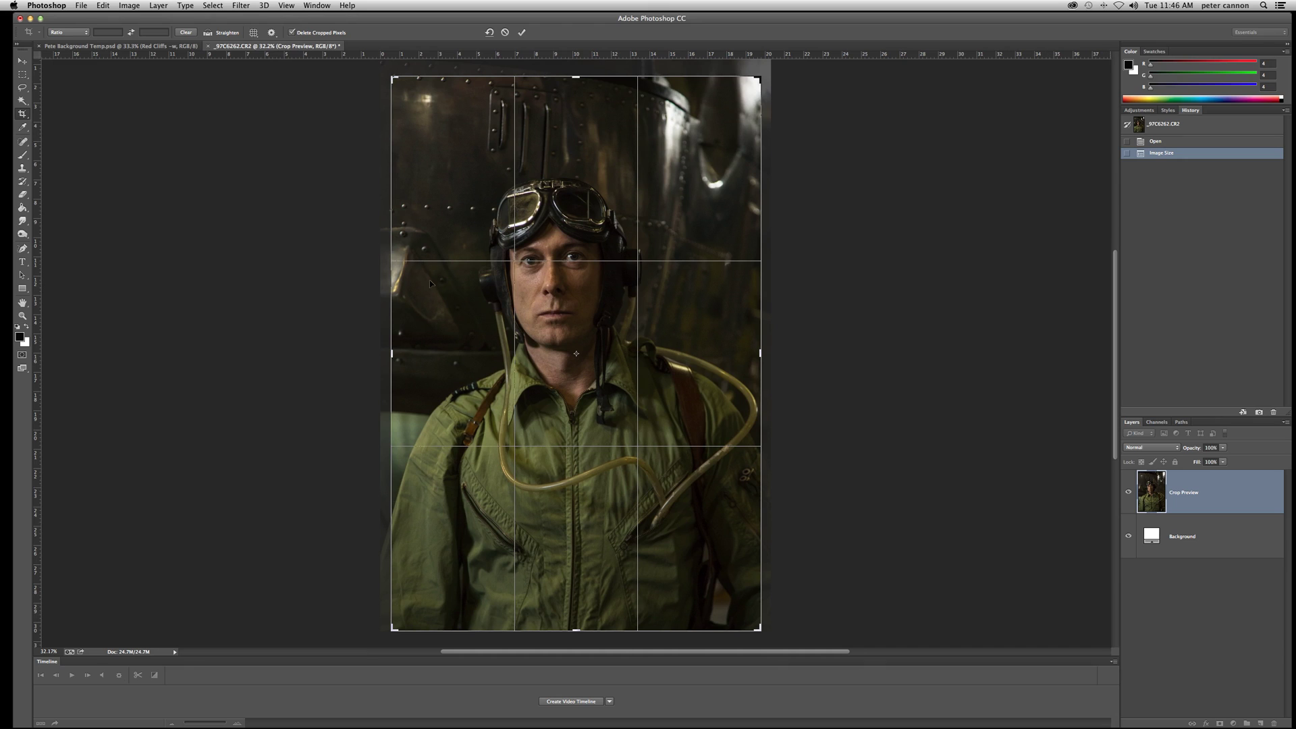
pyautogui.click(522, 33)
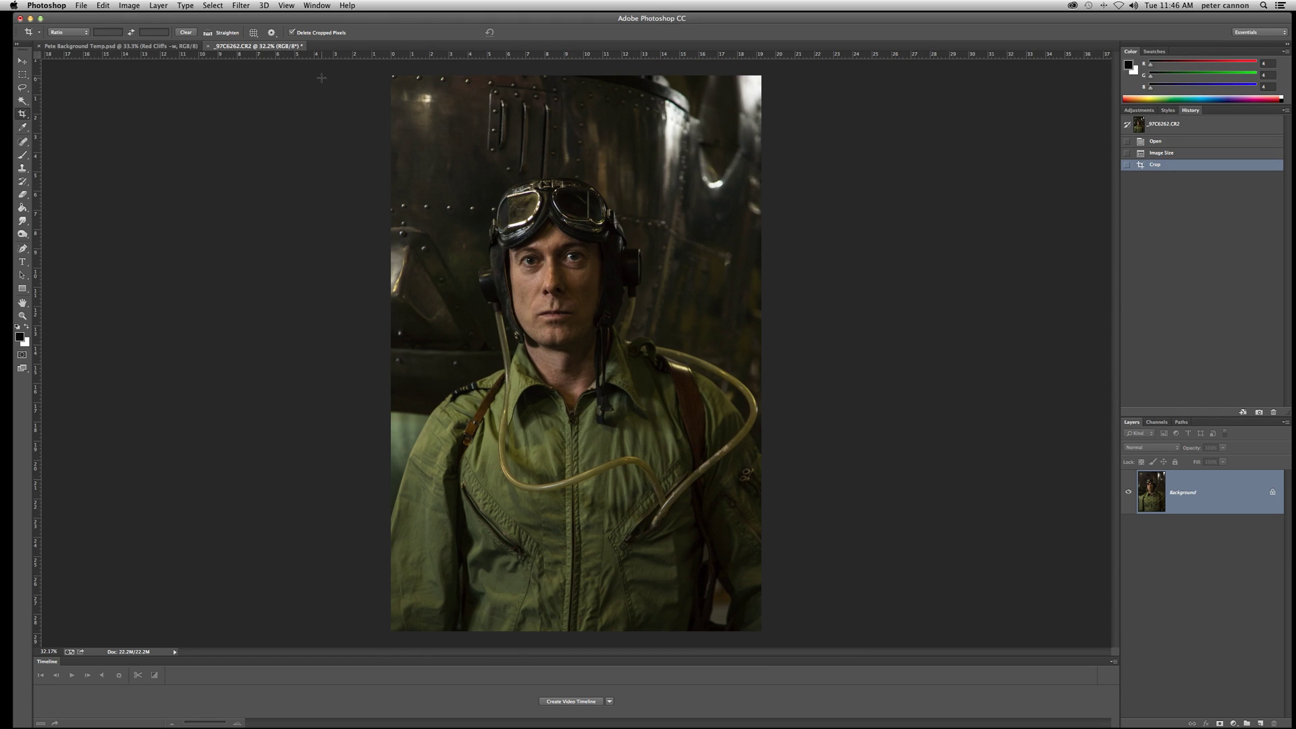
# Step: Run Filter > Topaz Labs > Topaz BW Effects 2 on the cropped portrait
pyautogui.click(239, 5)
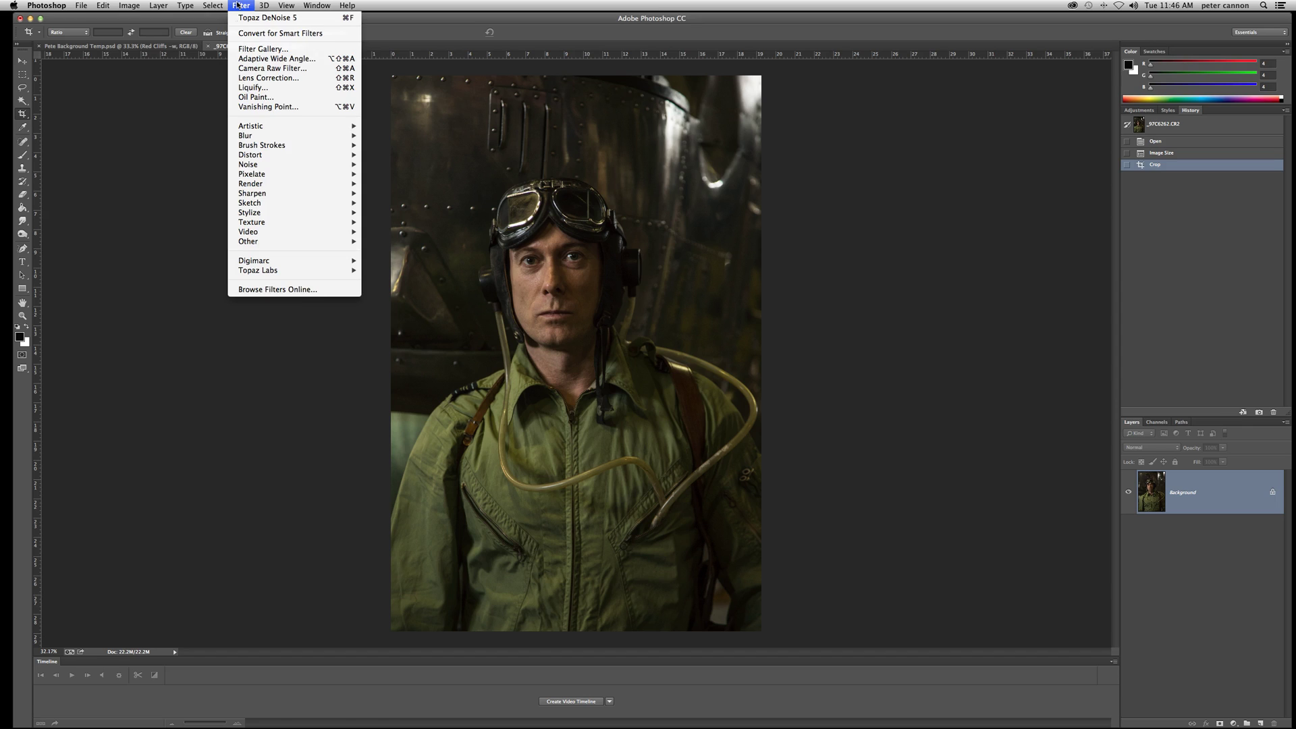
pyautogui.moveTo(269, 271)
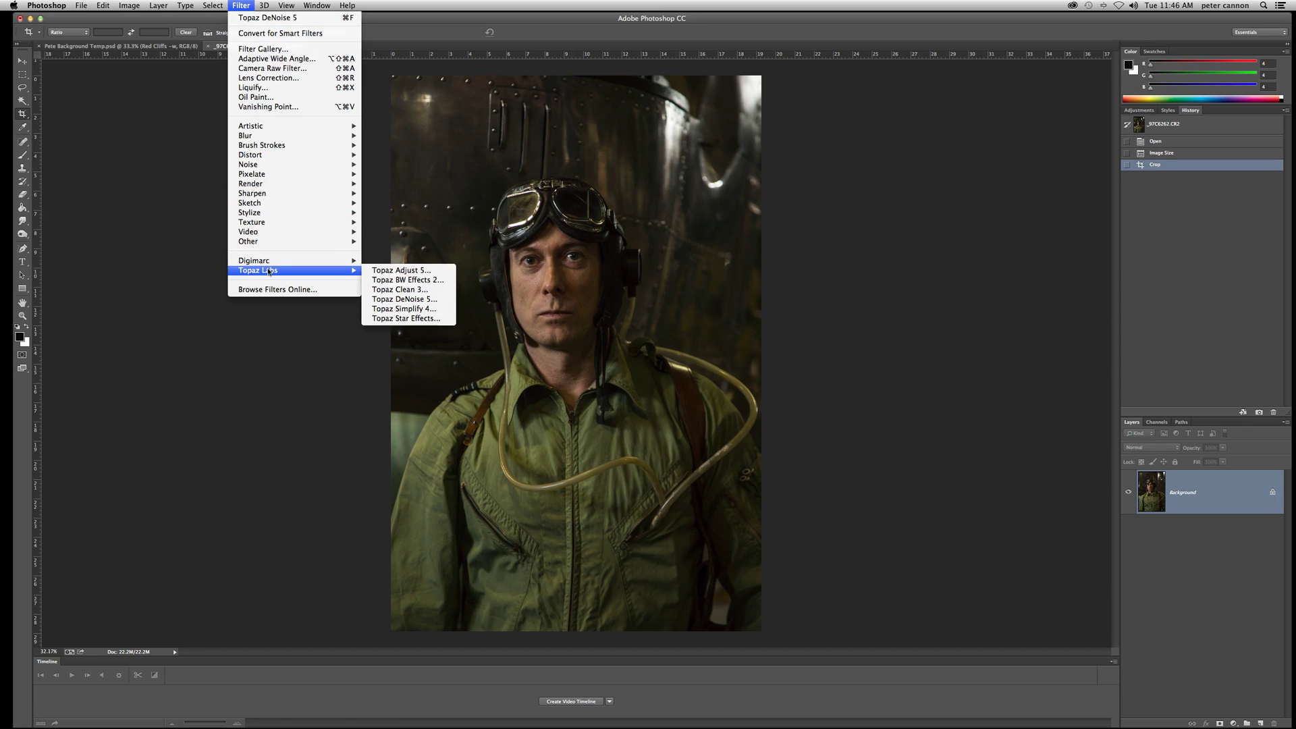
pyautogui.click(389, 279)
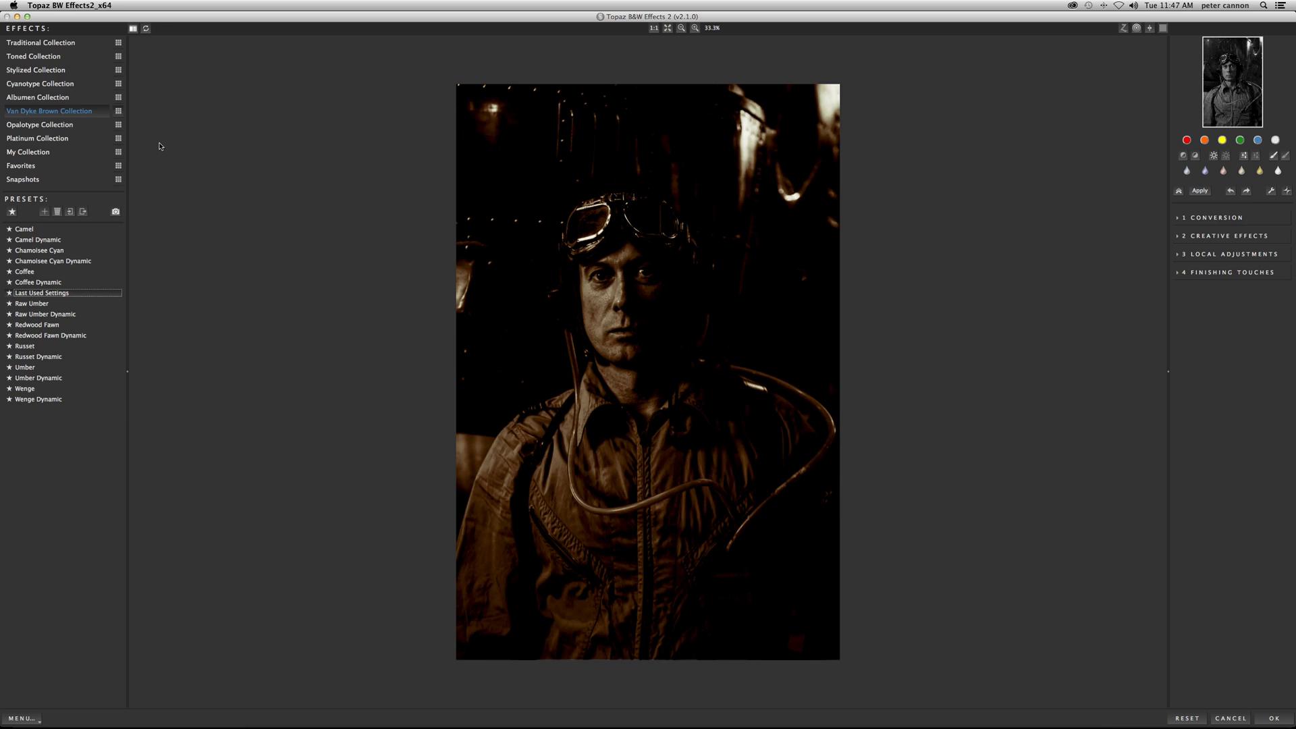
# Step: Show the Stylized Collection presets from the Effects list
pyautogui.click(51, 71)
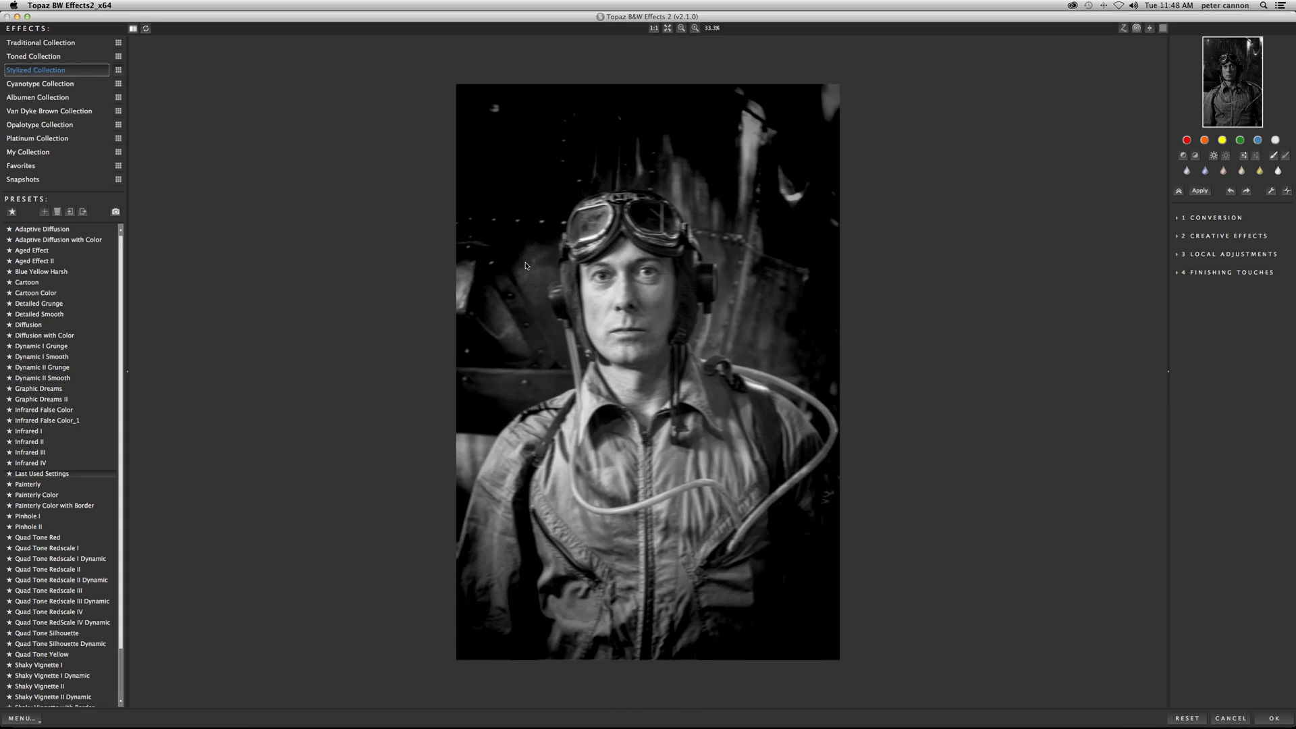
# Step: Apply the Adaptive Diffusion with Color preset and accept it back into Photoshop
pyautogui.moveTo(61, 247)
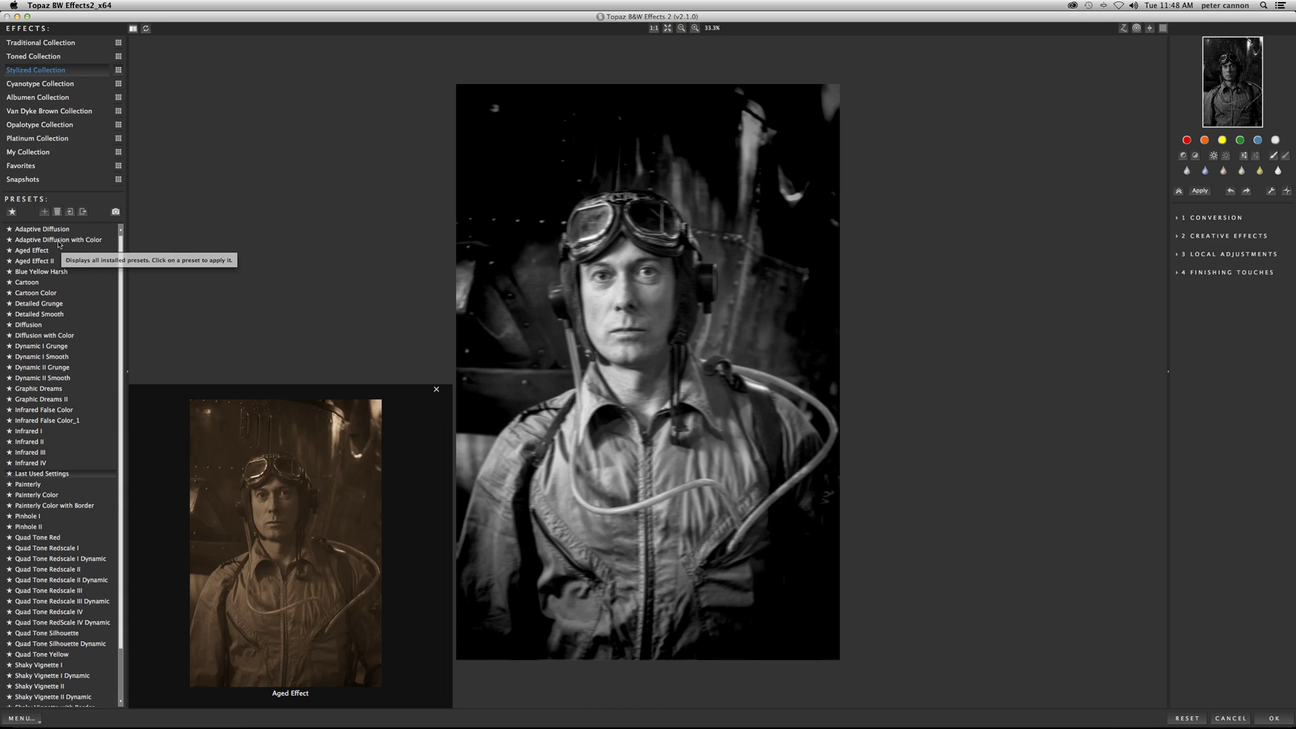
pyautogui.click(58, 241)
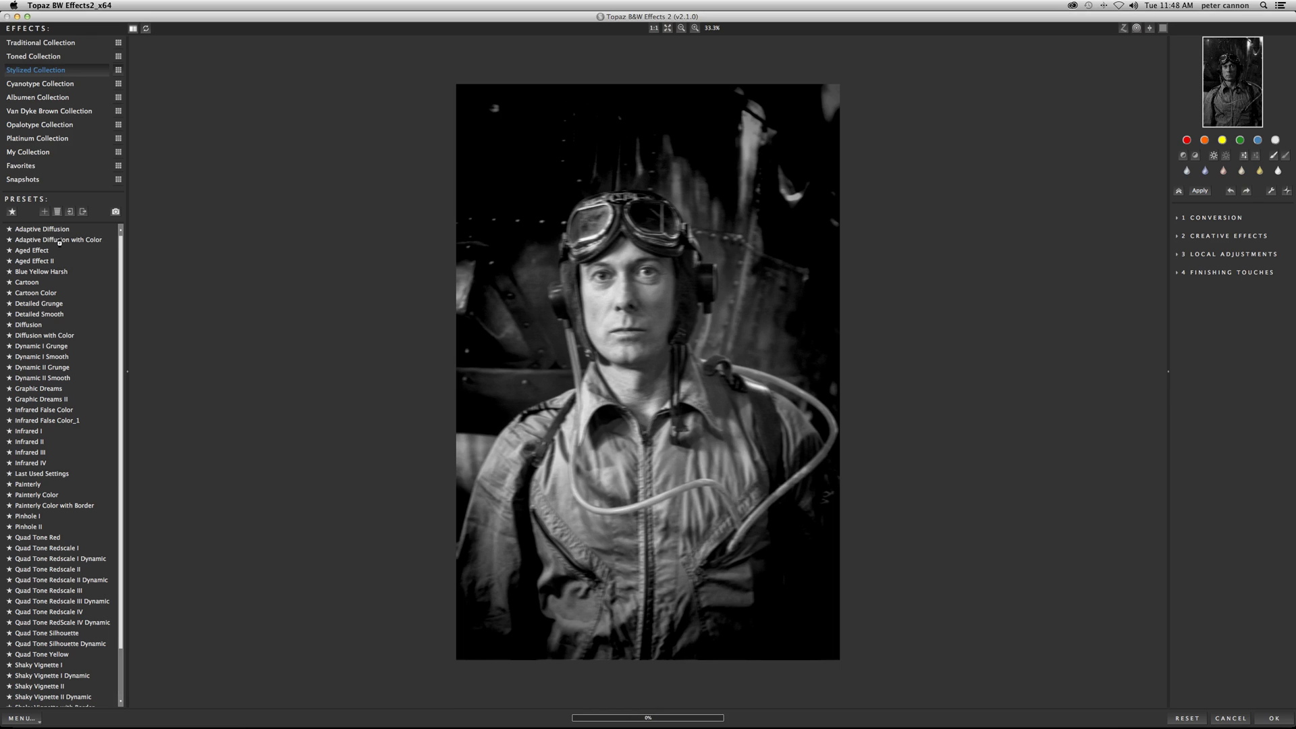
pyautogui.moveTo(58, 241)
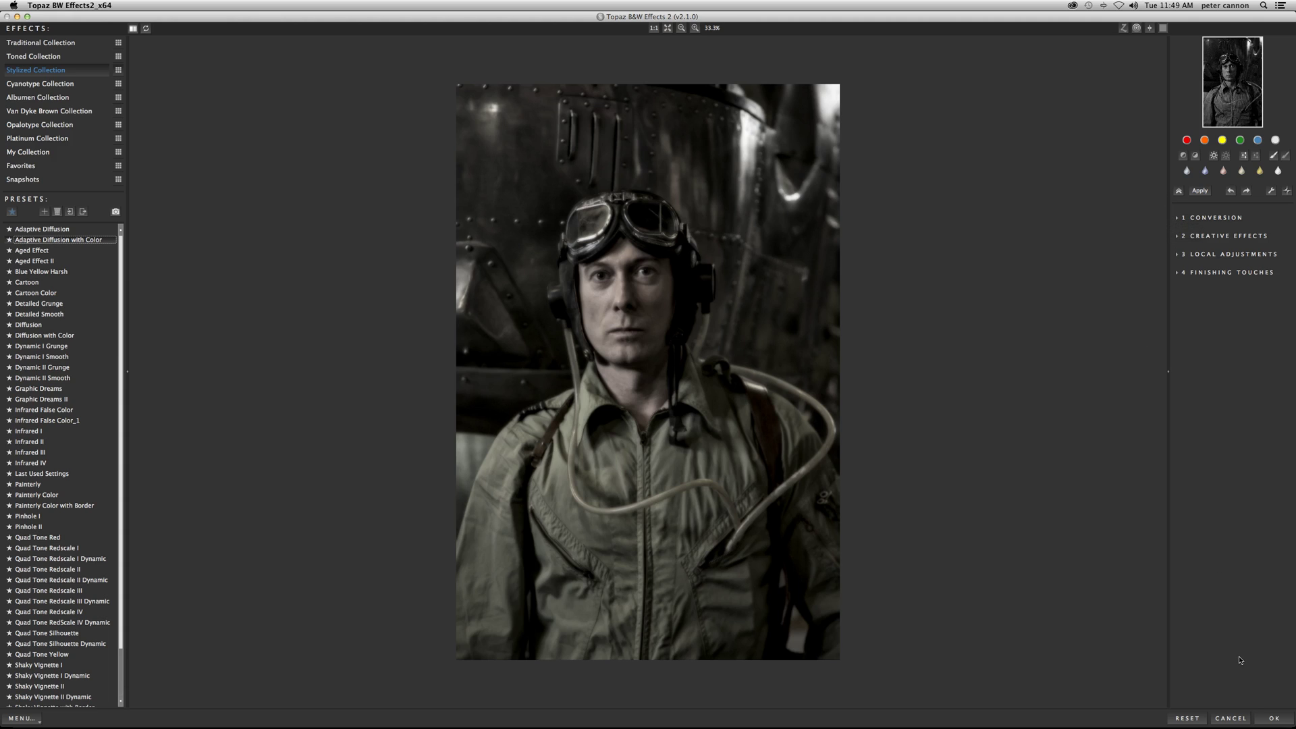
pyautogui.click(1273, 720)
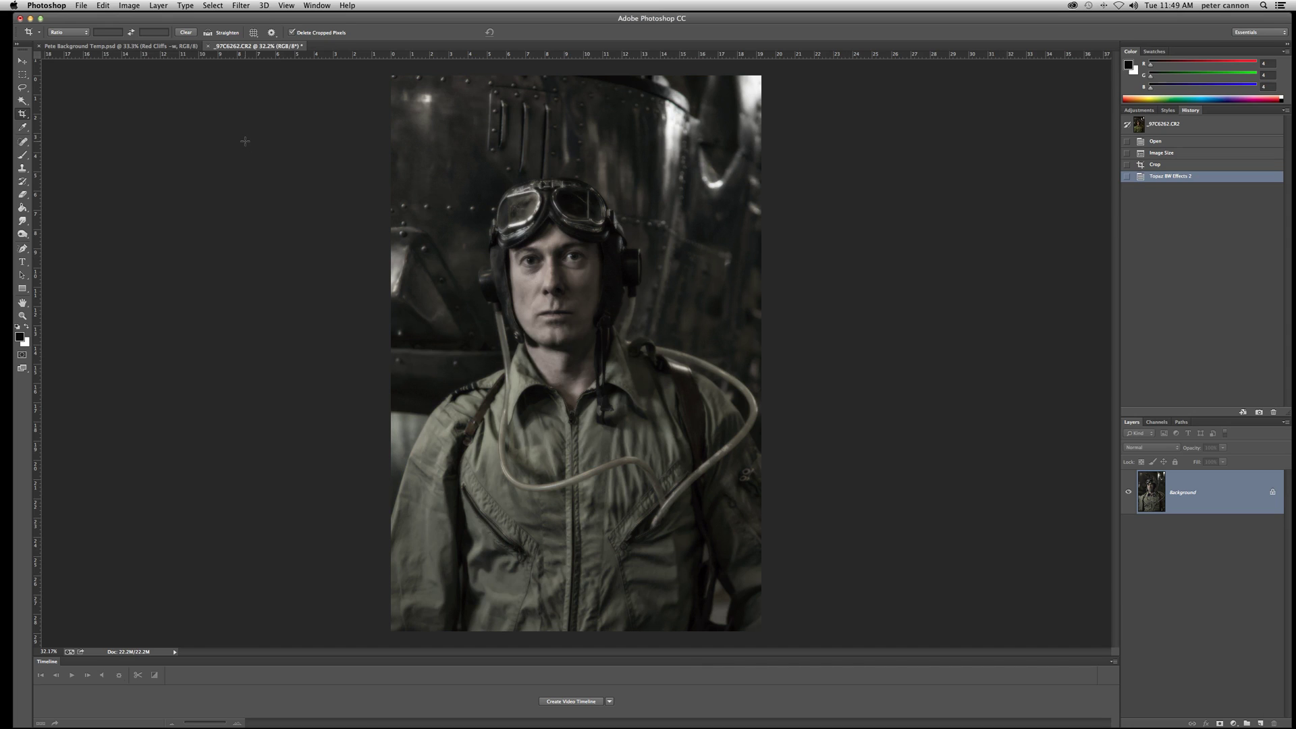
# Step: Apply a Hue/Saturation adjustment with Saturation +27 and Lightness -13
pyautogui.click(131, 6)
pyautogui.moveTo(189, 33)
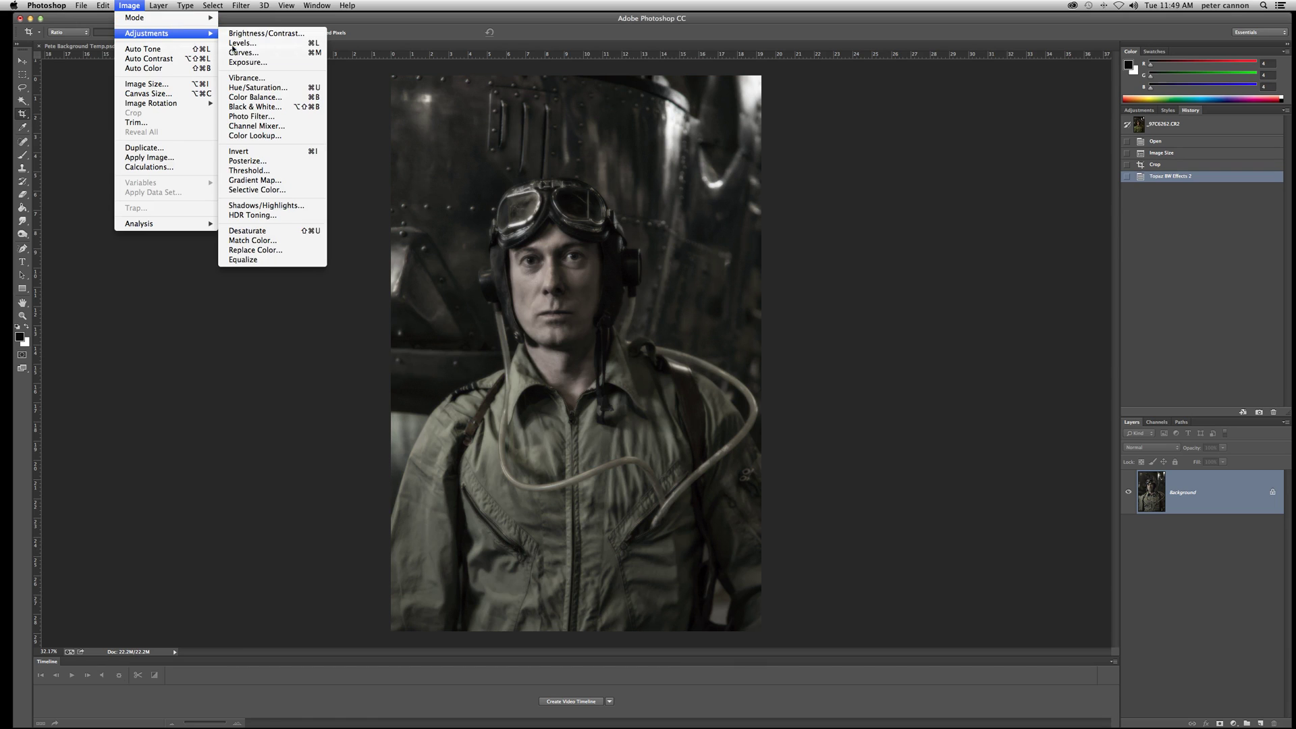
pyautogui.click(255, 87)
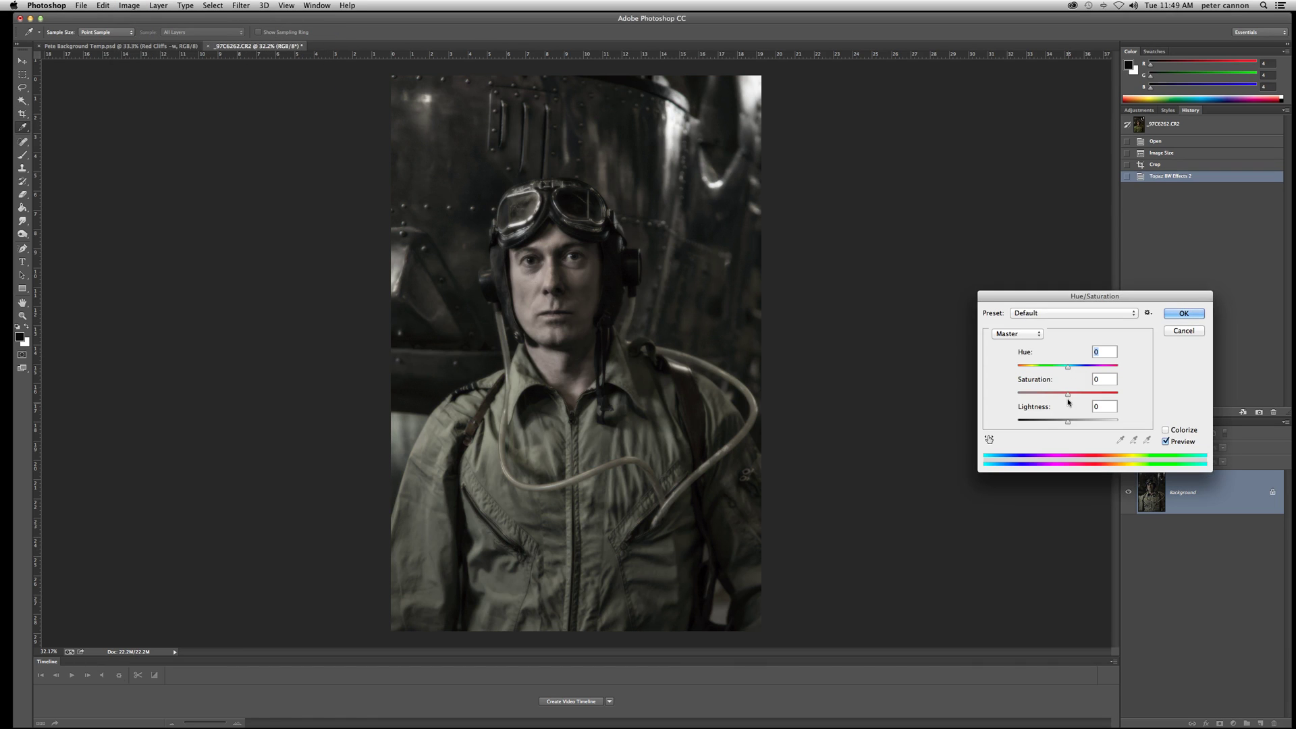
pyautogui.moveTo(1071, 400); pyautogui.dragTo(1081, 395)
pyautogui.moveTo(1084, 391); pyautogui.dragTo(1085, 392)
pyautogui.click(1068, 422)
pyautogui.moveTo(1067, 424); pyautogui.dragTo(1082, 395)
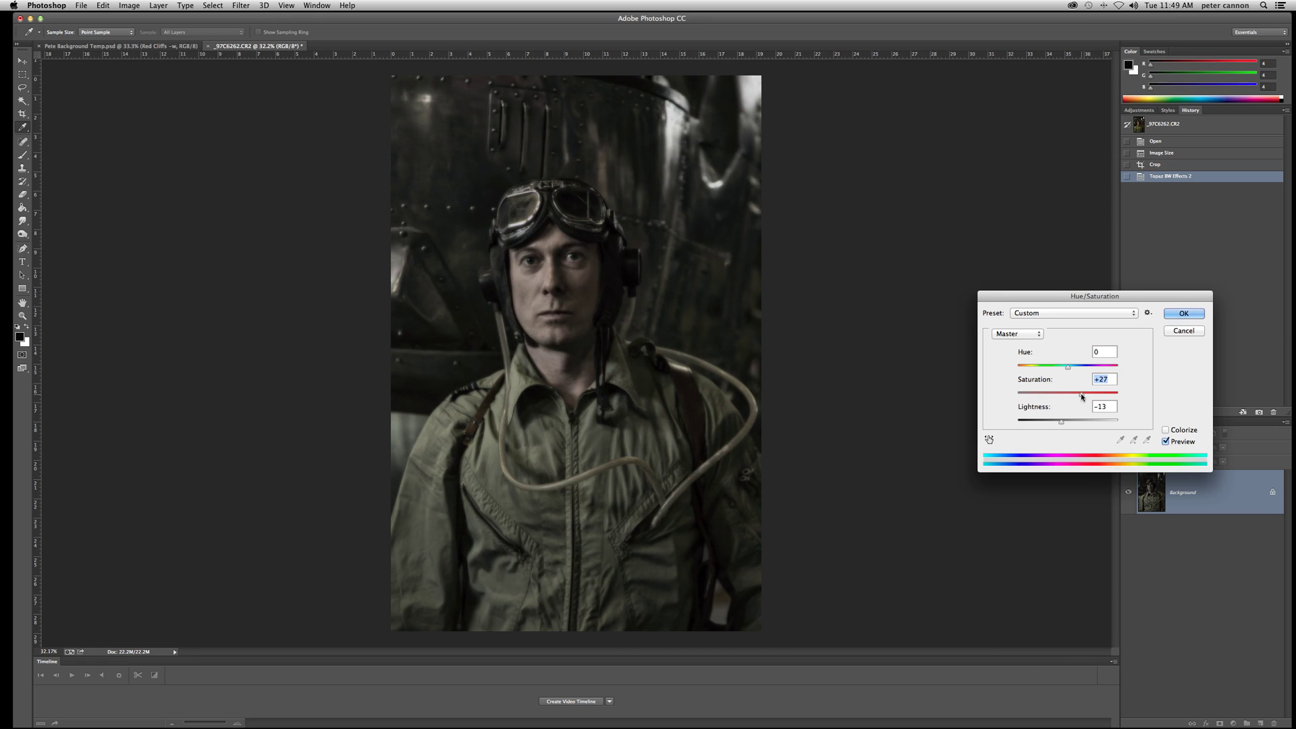
pyautogui.click(1180, 315)
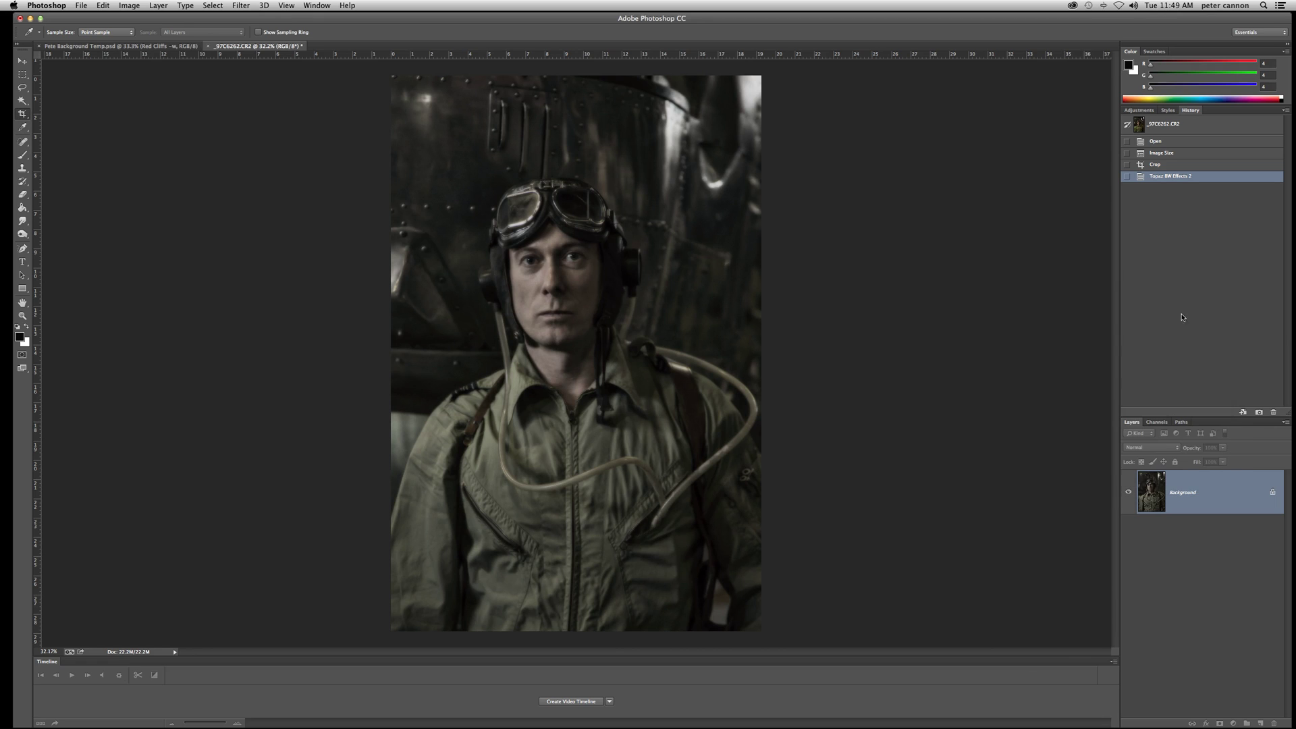
# Step: Apply a slight Brightness/Contrast adjustment, lowering the brightness a little
pyautogui.click(128, 5)
pyautogui.moveTo(145, 33)
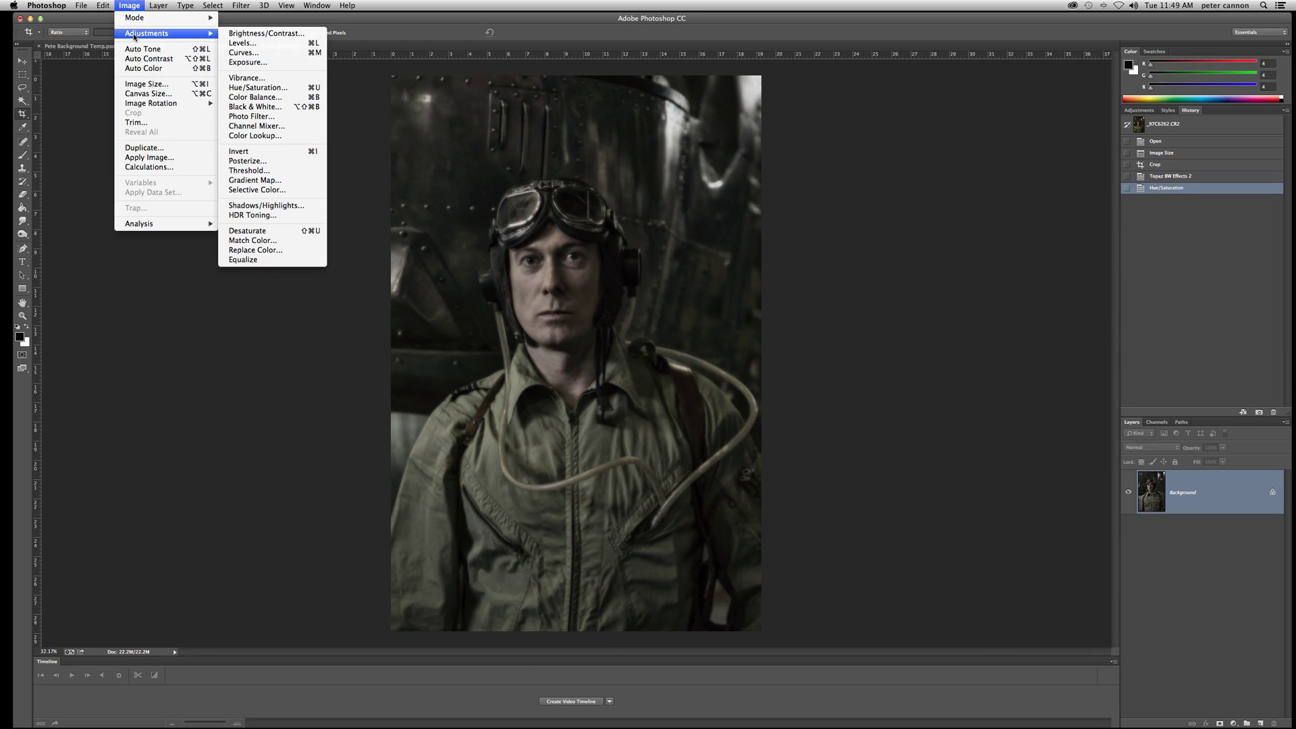
pyautogui.click(251, 34)
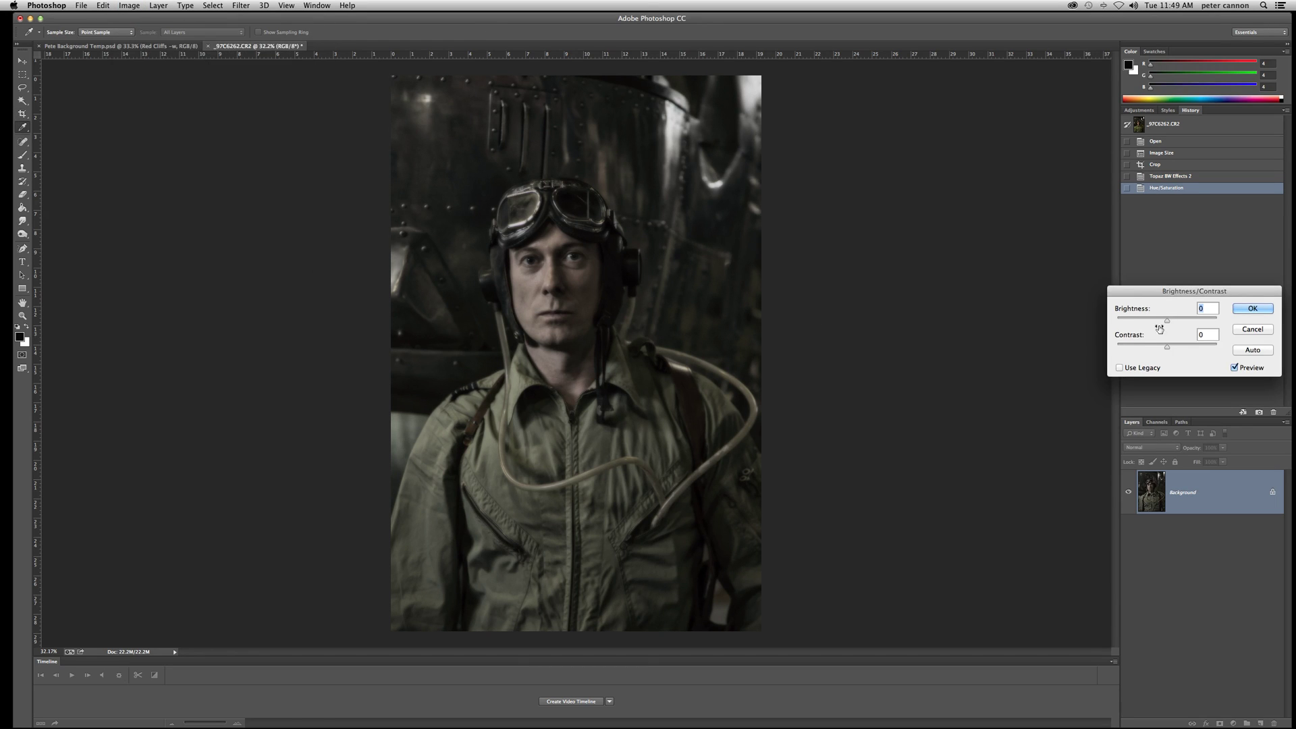
pyautogui.moveTo(1161, 292); pyautogui.dragTo(850, 277)
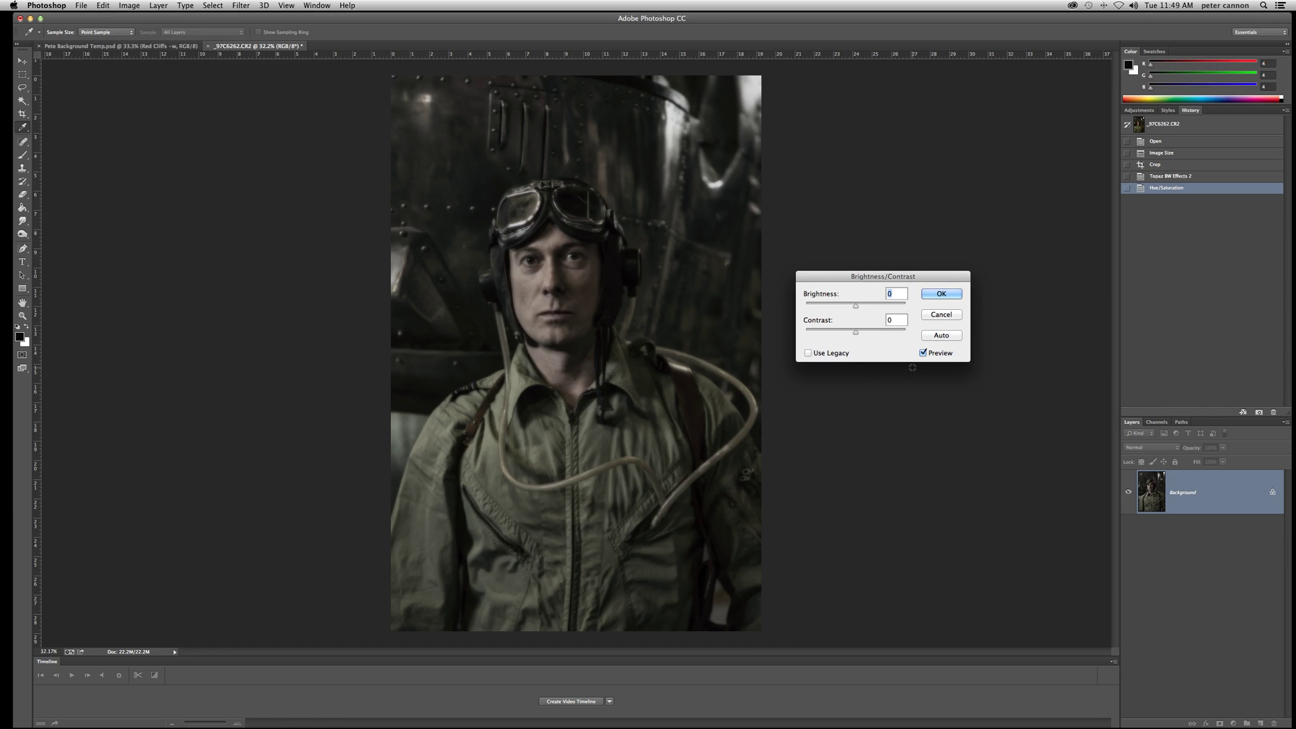
pyautogui.click(856, 333)
pyautogui.moveTo(855, 306); pyautogui.dragTo(857, 333)
pyautogui.click(856, 306)
pyautogui.click(939, 293)
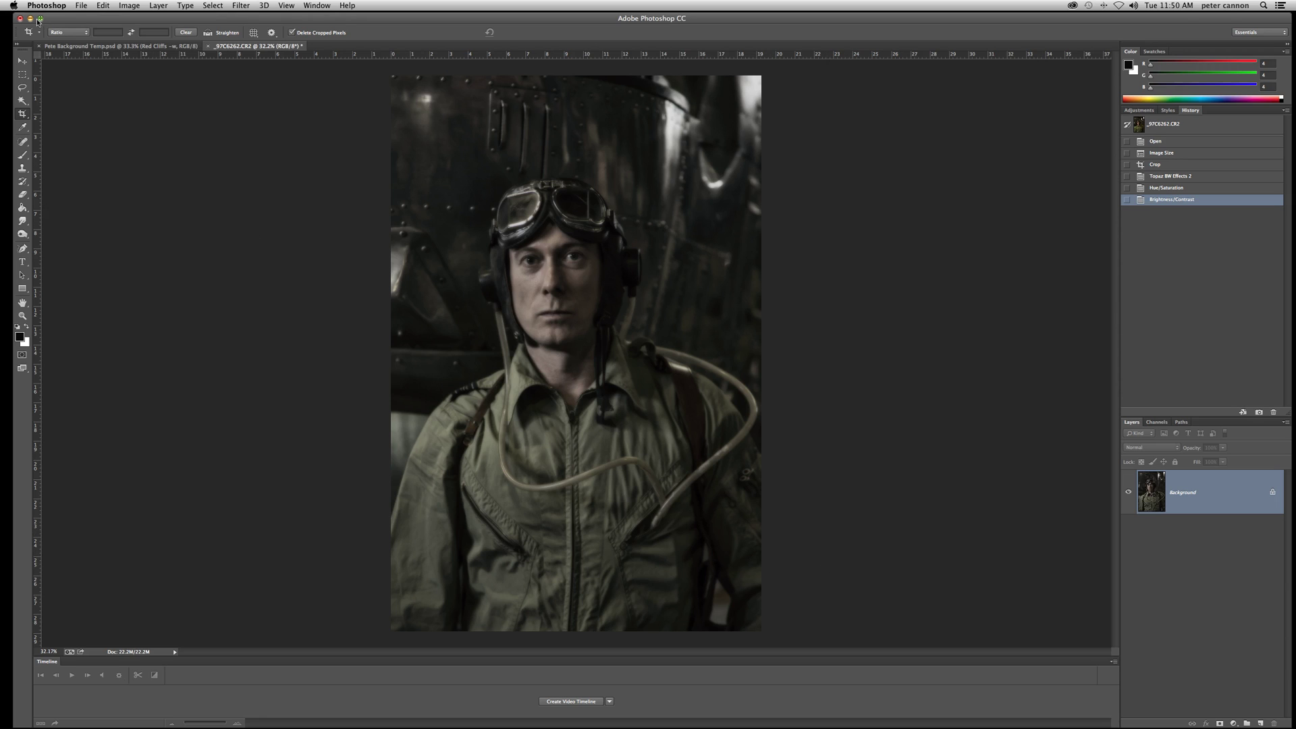
# Step: Minimize the Photoshop document window to reveal the desktop files
pyautogui.moveTo(1242, 715)
pyautogui.click(31, 18)
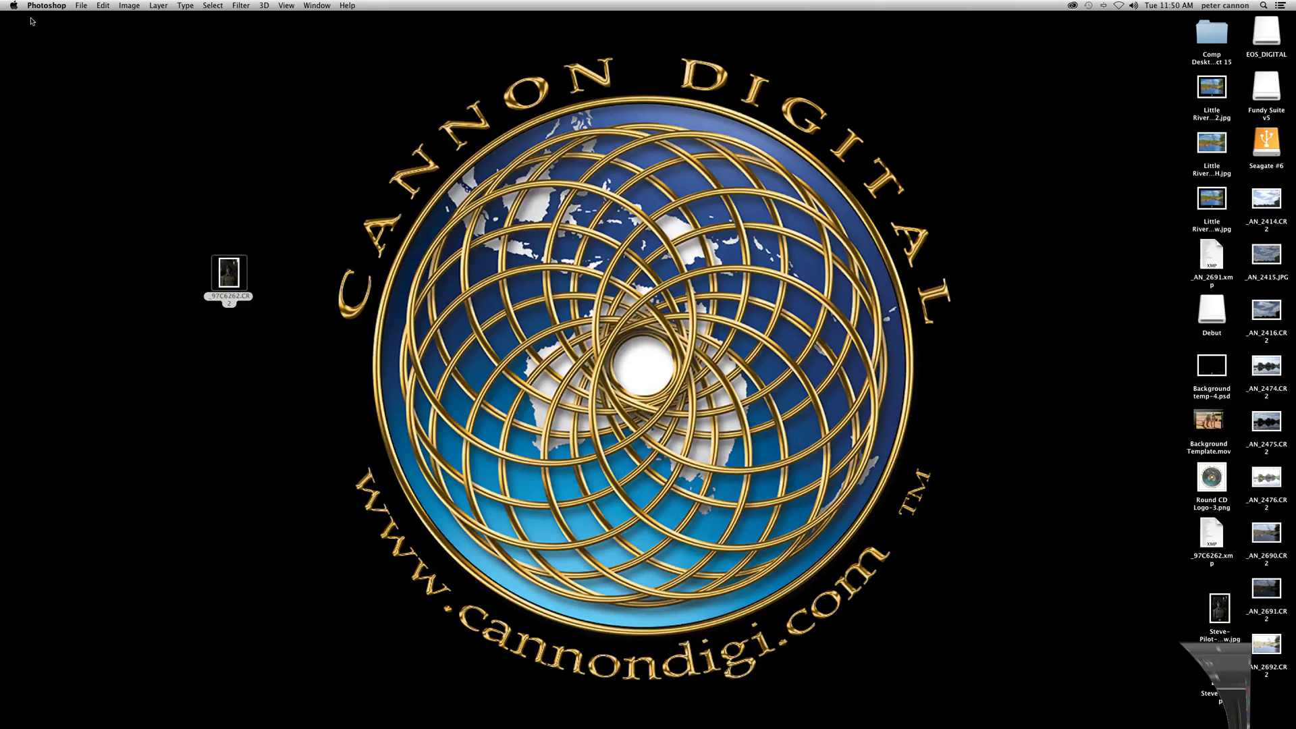